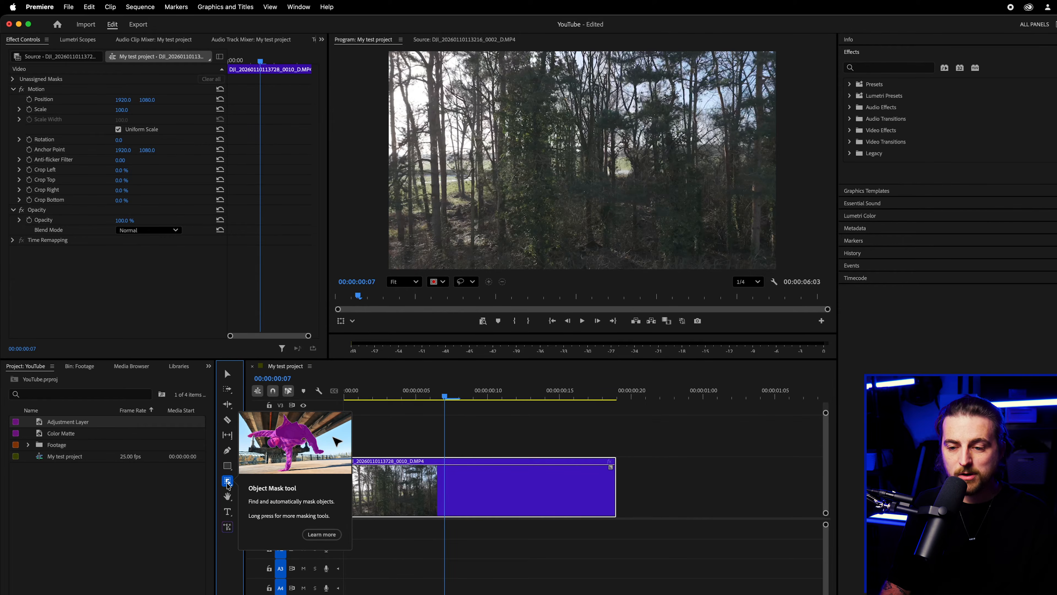
Step: Draw a closed four-point mask over the middle of the forest clip with the Pen Mask Tool
{"action": "left_click", "coordinate": [228, 482]}
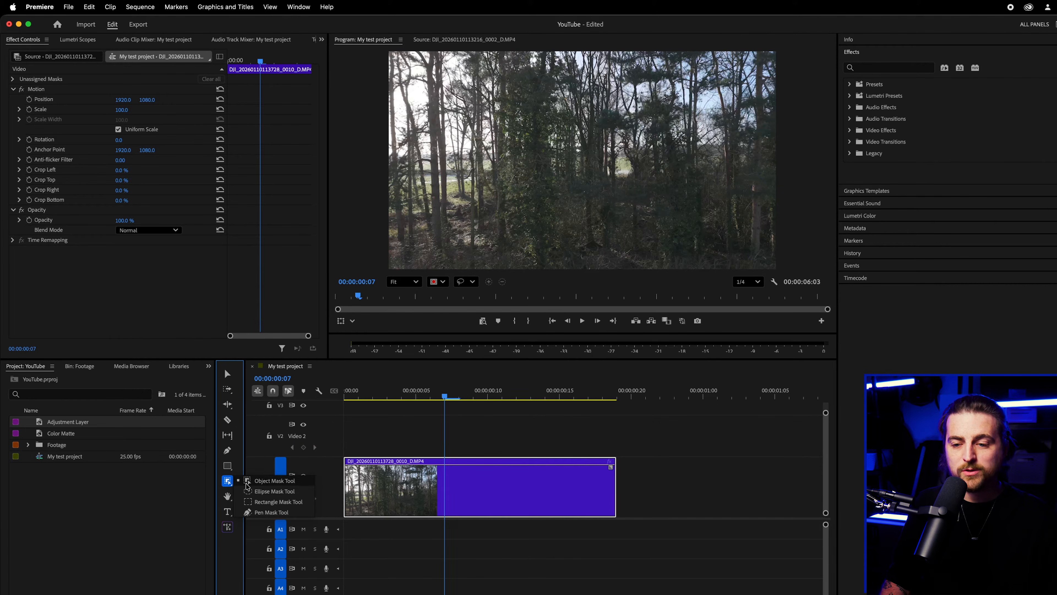
{"action": "left_click", "coordinate": [275, 513]}
{"action": "left_click", "coordinate": [483, 109]}
{"action": "left_click", "coordinate": [484, 216]}
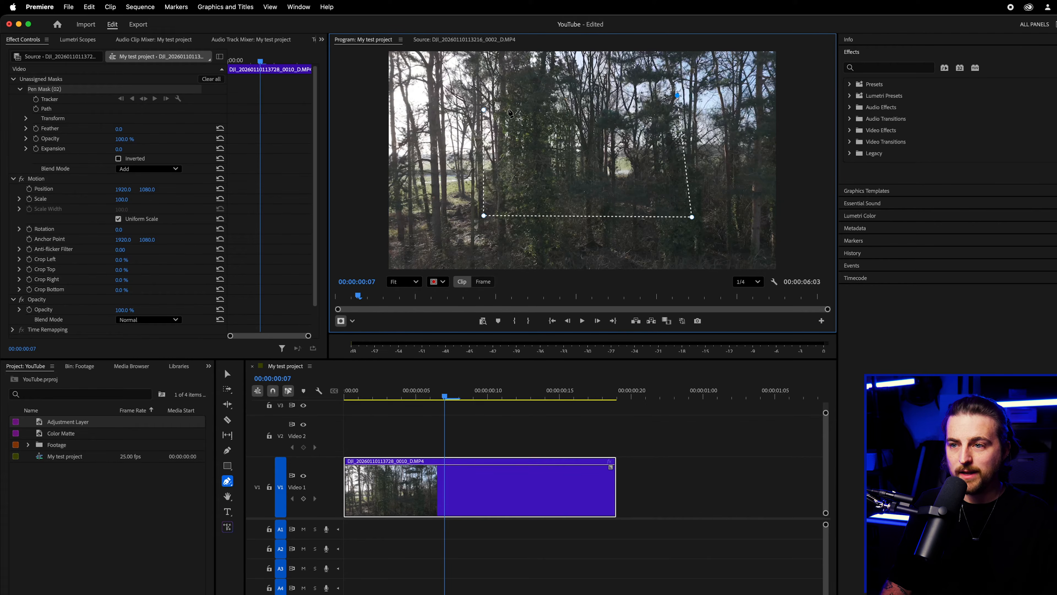
{"action": "left_click", "coordinate": [484, 111]}
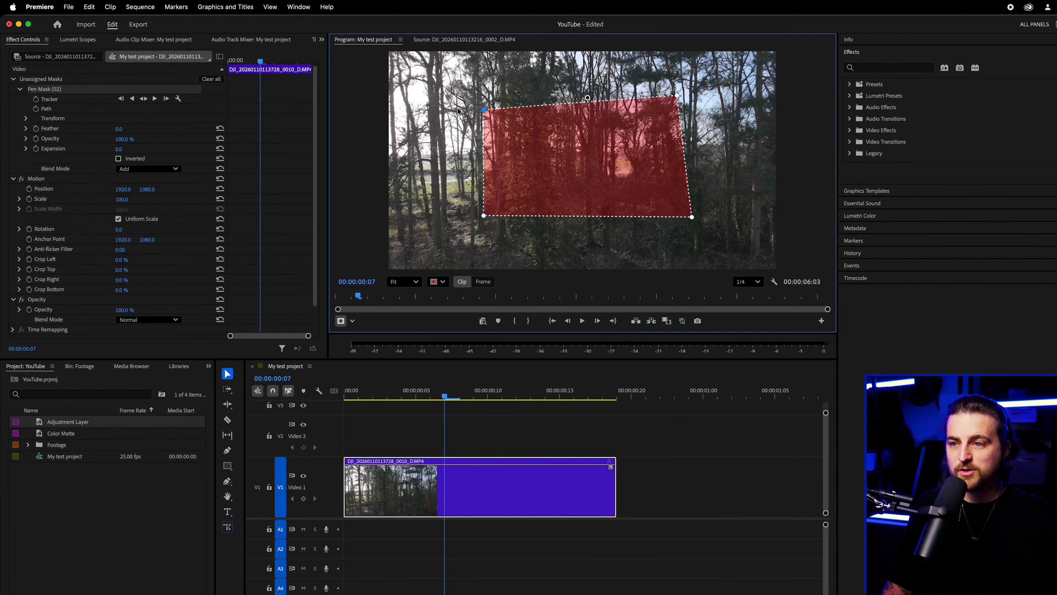
Step: Reshape the pen mask by moving its four corner points to enclose the trees in the picture's upper-left area
{"action": "left_click_drag", "start_coordinate": [484, 110], "coordinate": [406, 72]}
{"action": "left_click_drag", "start_coordinate": [484, 215], "coordinate": [416, 162]}
{"action": "left_click_drag", "start_coordinate": [692, 216], "coordinate": [519, 167]}
{"action": "left_click_drag", "start_coordinate": [666, 96], "coordinate": [524, 72]}
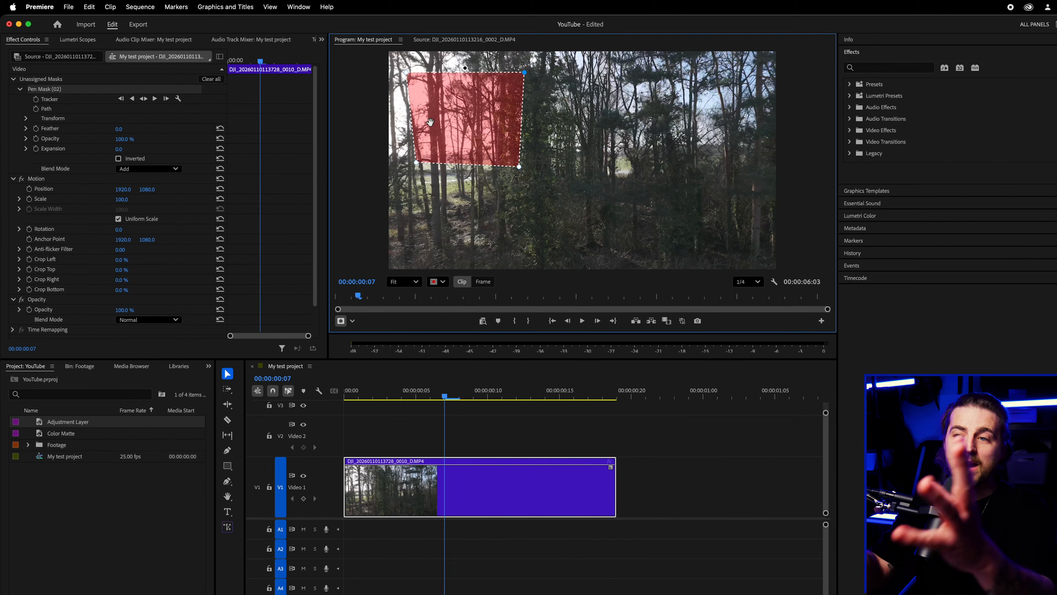
Step: Track the pen mask forward and backward through the clip and scrub through the tracked result
{"action": "left_click", "coordinate": [56, 90]}
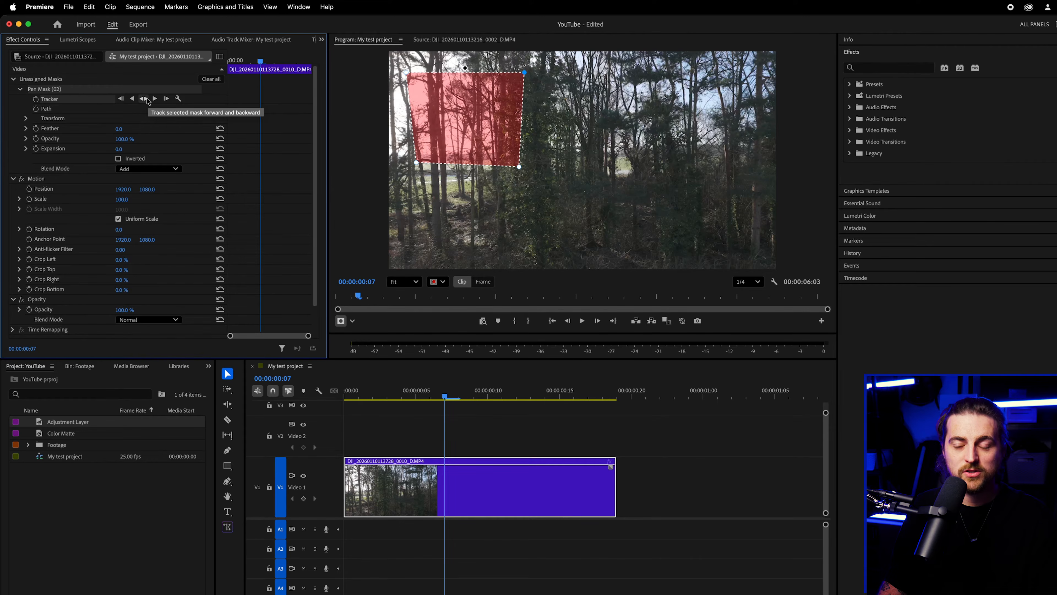
{"action": "left_click", "coordinate": [148, 101]}
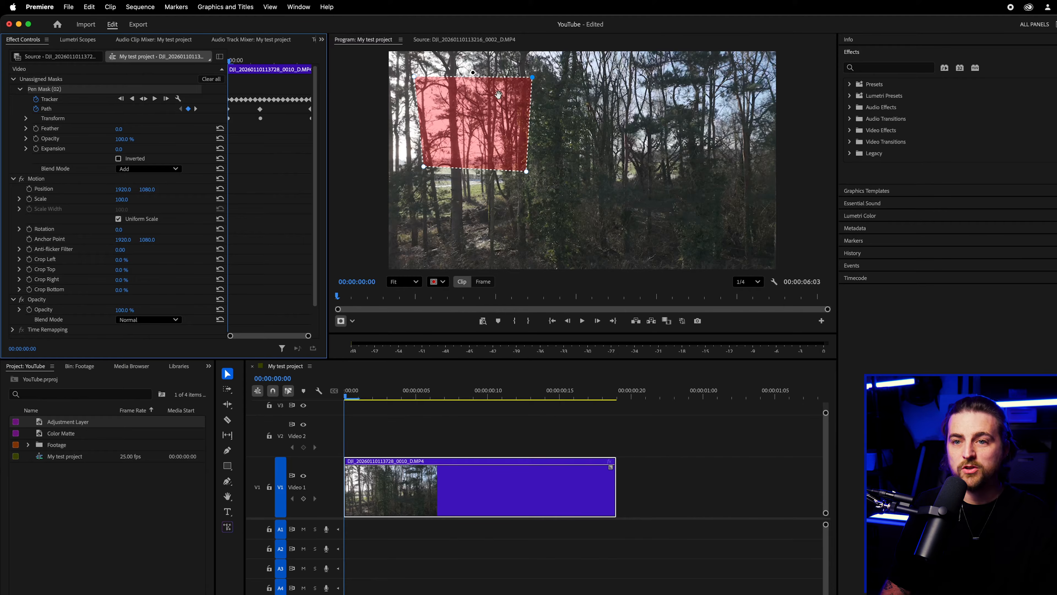
{"action": "left_click_drag", "start_coordinate": [242, 60], "coordinate": [284, 68]}
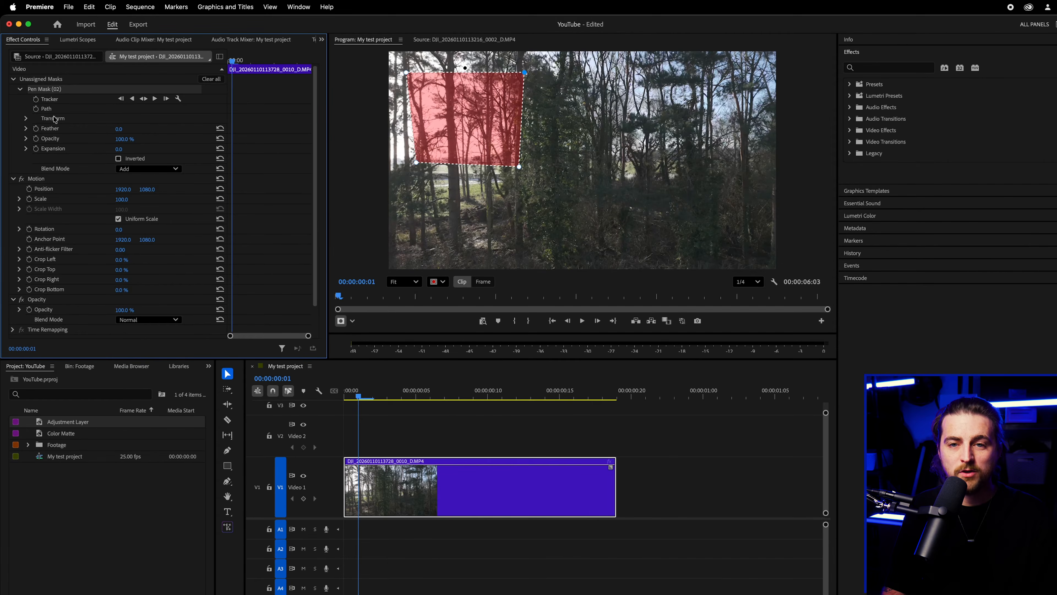
Step: Set the pen mask's horizontal position to 2227.2 and its scale height to 110% in its transform properties
{"action": "left_click", "coordinate": [55, 120]}
{"action": "left_click", "coordinate": [26, 118]}
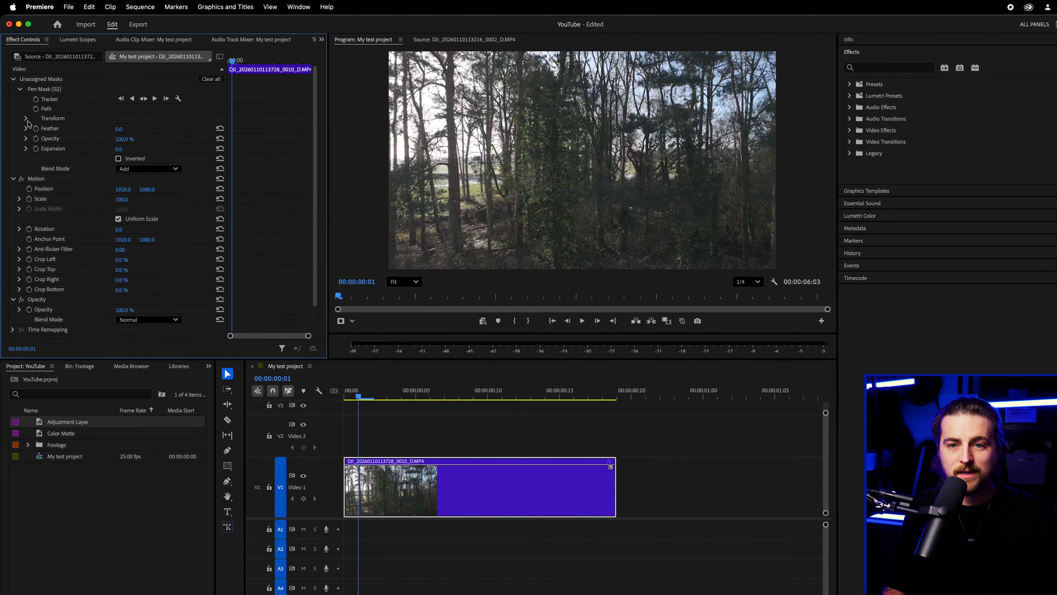
{"action": "left_click", "coordinate": [63, 129]}
{"action": "left_click_drag", "start_coordinate": [126, 129], "coordinate": [69, 151]}
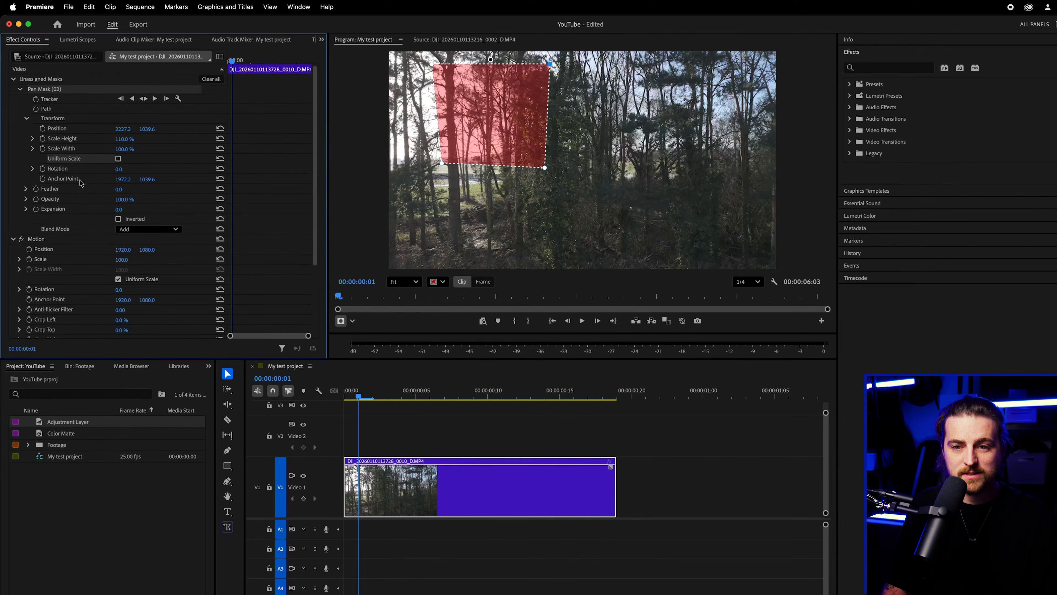
Step: Set the pen mask's feather to 119 and its expansion to -42
{"action": "left_click_drag", "start_coordinate": [119, 189], "coordinate": [168, 189]}
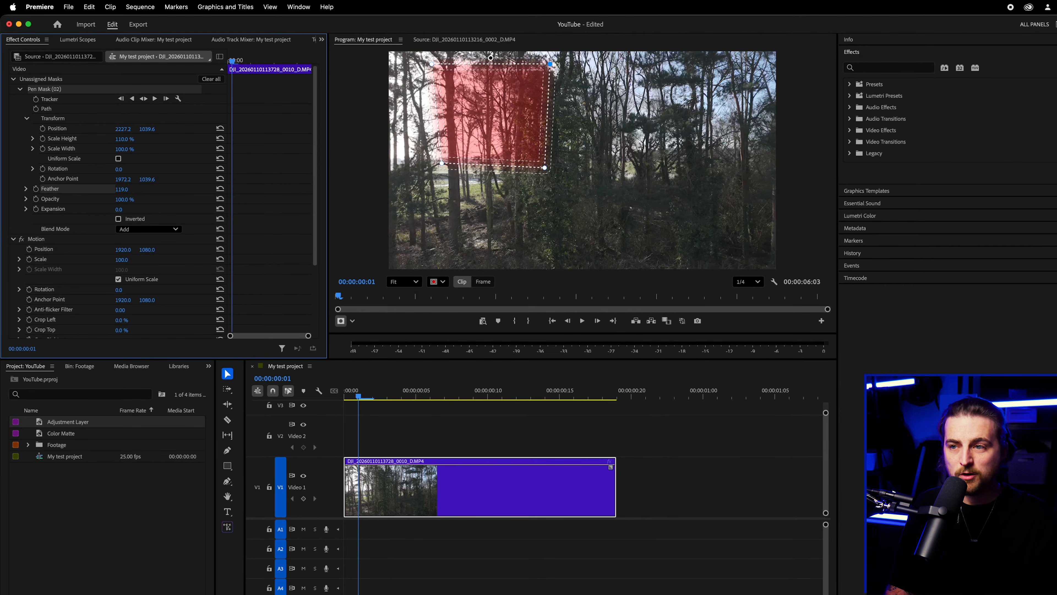
{"action": "left_click_drag", "start_coordinate": [123, 200], "coordinate": [171, 209]}
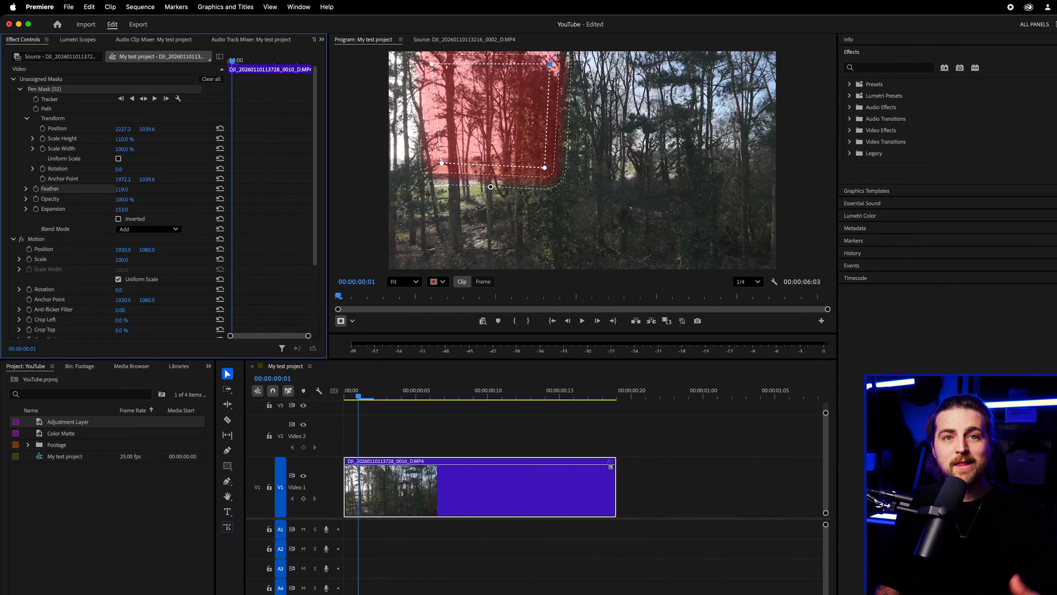
{"action": "left_click_drag", "start_coordinate": [130, 211], "coordinate": [79, 210]}
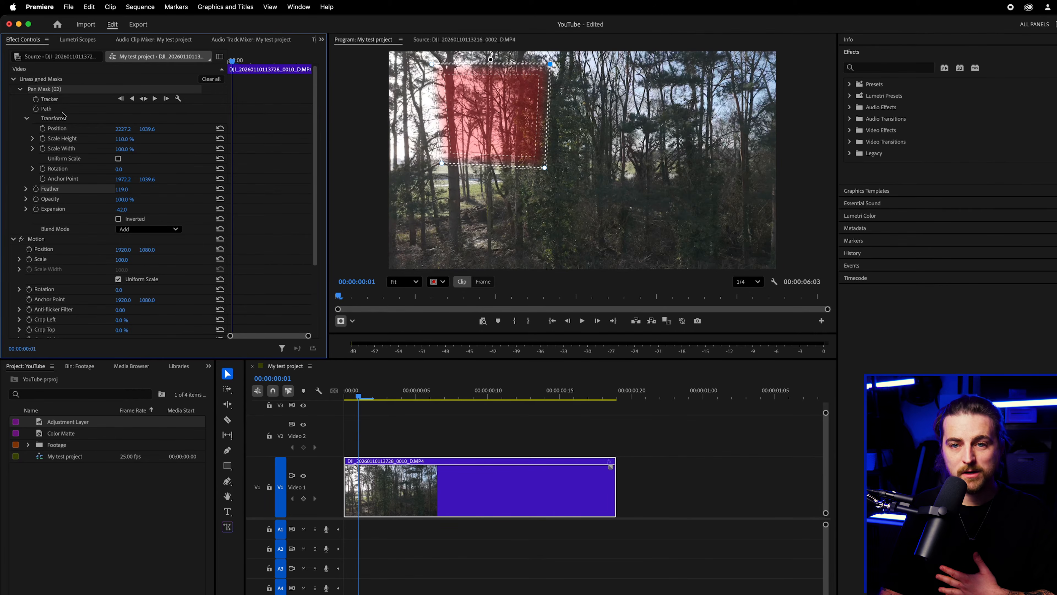
Step: Convert the pen mask to an opacity mask and move it down to a vertical position of 1353
{"action": "right_click", "coordinate": [49, 90]}
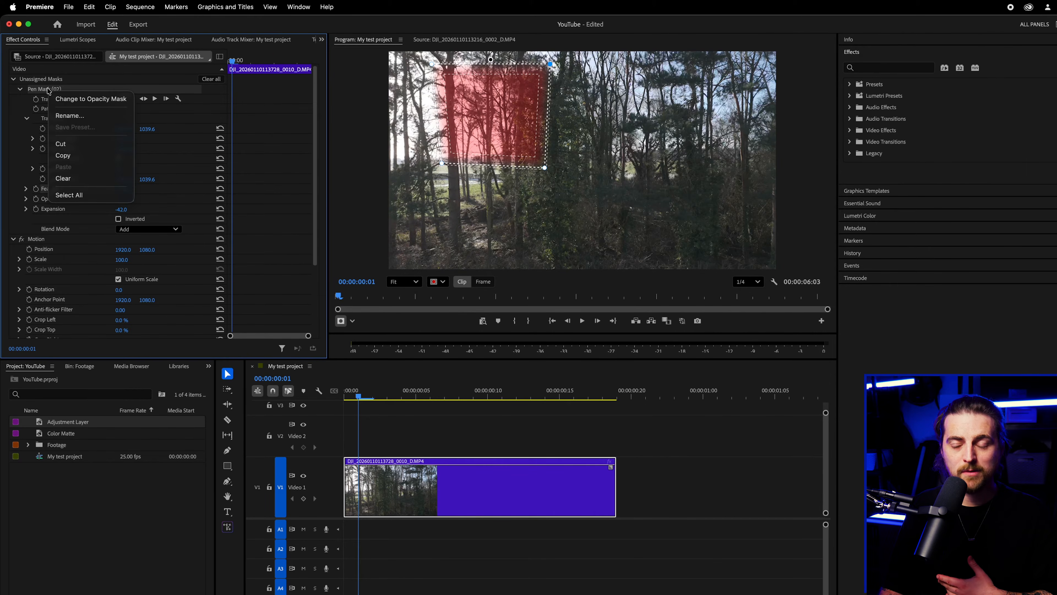
{"action": "left_click", "coordinate": [65, 100]}
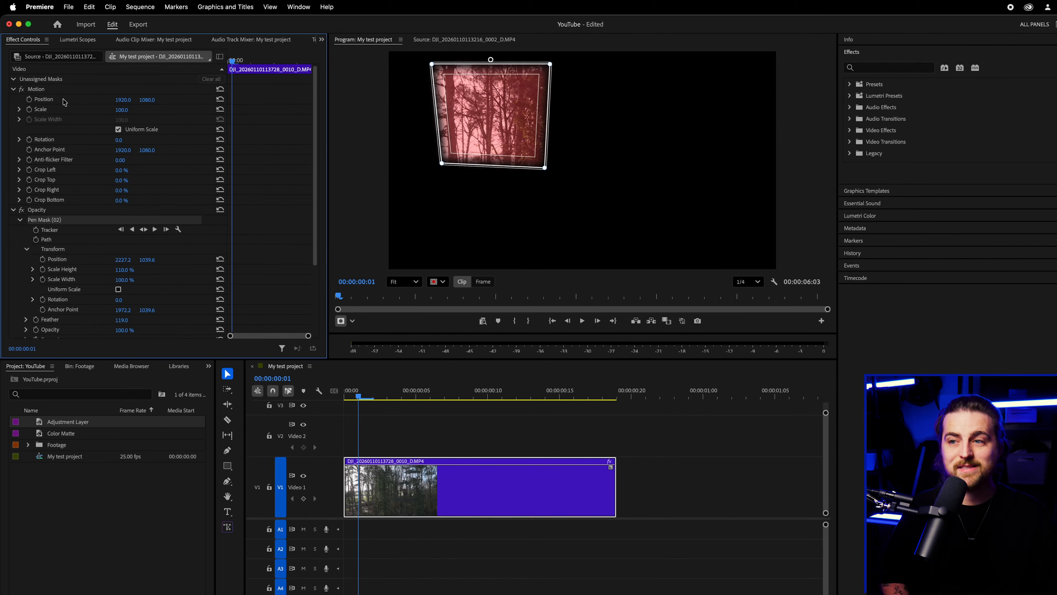
{"action": "left_click_drag", "start_coordinate": [467, 113], "coordinate": [470, 143]}
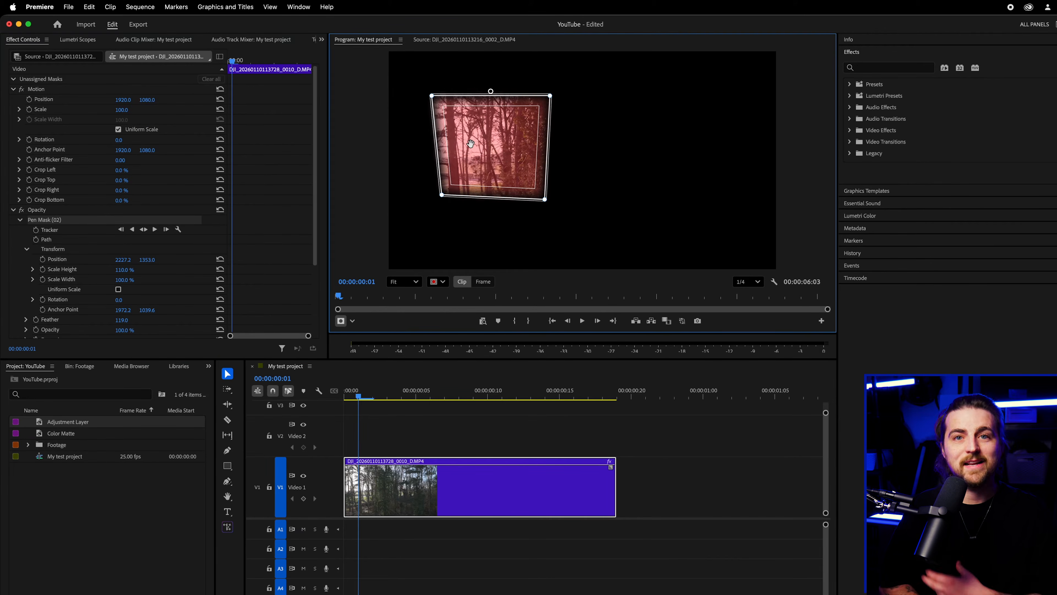
Step: Play and scrub through the clip to check the opacity mask in motion
{"action": "left_click", "coordinate": [429, 417]}
{"action": "key", "text": "space"}
{"action": "left_click_drag", "start_coordinate": [500, 401], "coordinate": [425, 393]}
Step: Set the opacity mask's feather to 0 for hard edges
{"action": "left_click", "coordinate": [36, 210]}
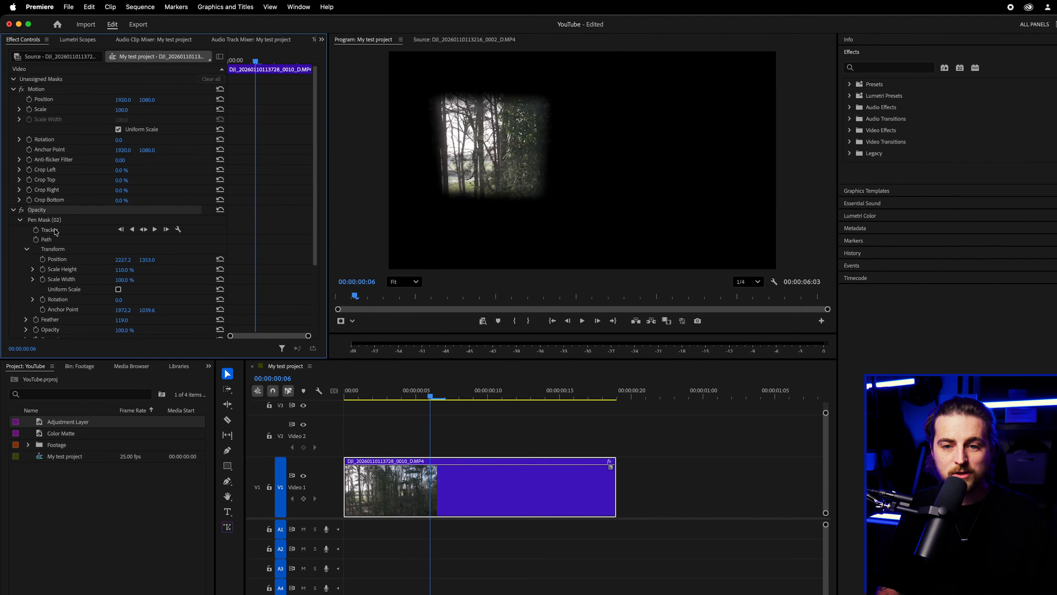
{"action": "scroll", "coordinate": [71, 256], "scroll_direction": "down", "scroll_amount": 3}
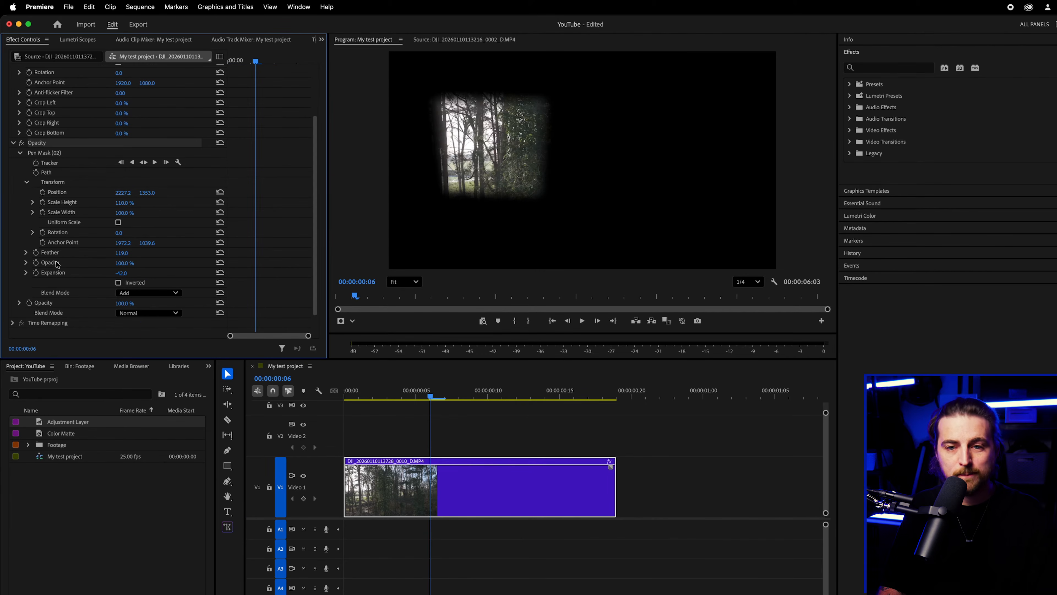
{"action": "scroll", "coordinate": [95, 277], "scroll_direction": "down", "scroll_amount": 1}
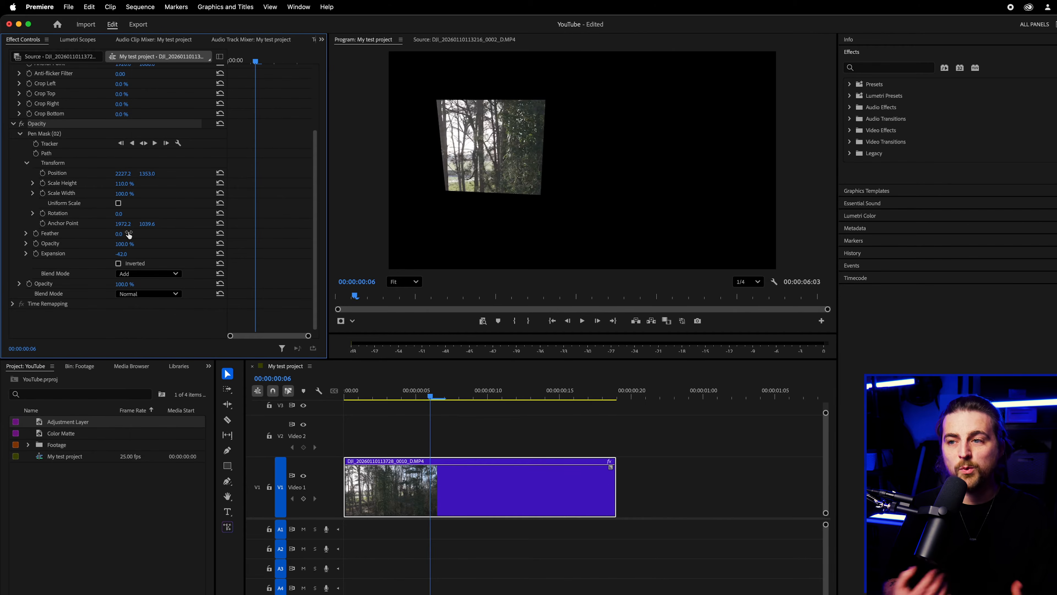
Step: Duplicate the masked clip onto Video 2 and move the copy's mask beside the first, to 3423.4, 1372.0
{"action": "left_click", "coordinate": [466, 489]}
{"action": "left_click_drag", "start_coordinate": [466, 489], "coordinate": [459, 452]}
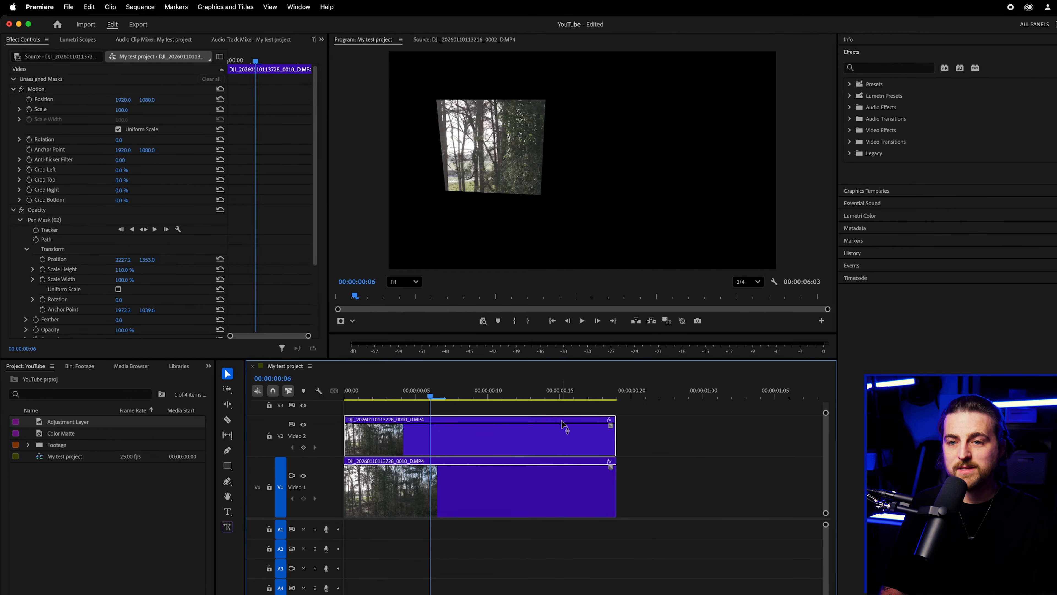
{"action": "scroll", "coordinate": [70, 246], "scroll_direction": "down", "scroll_amount": 4}
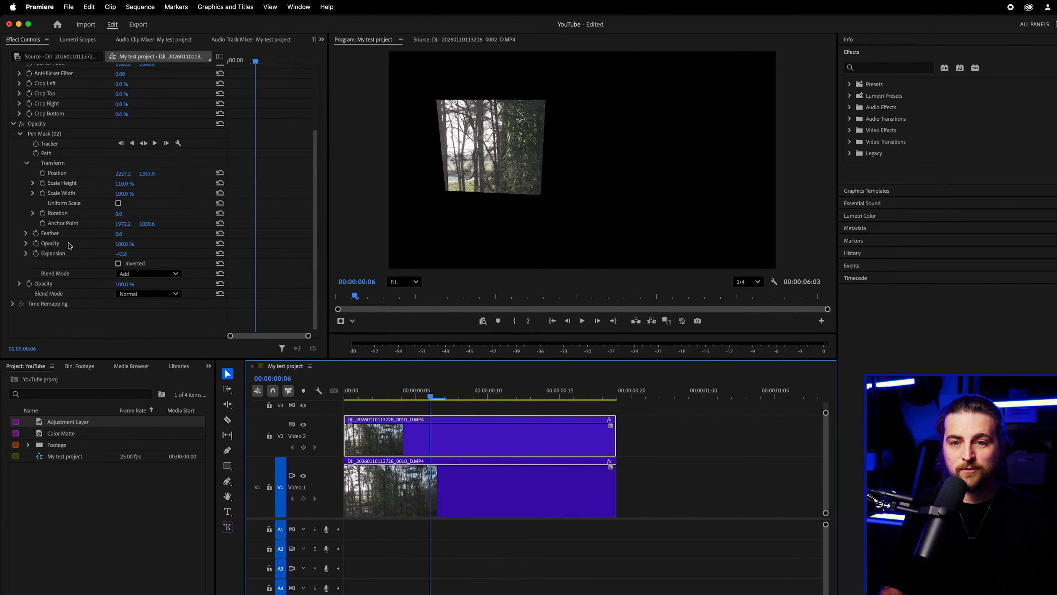
{"action": "left_click", "coordinate": [55, 132]}
{"action": "left_click_drag", "start_coordinate": [447, 185], "coordinate": [548, 189]}
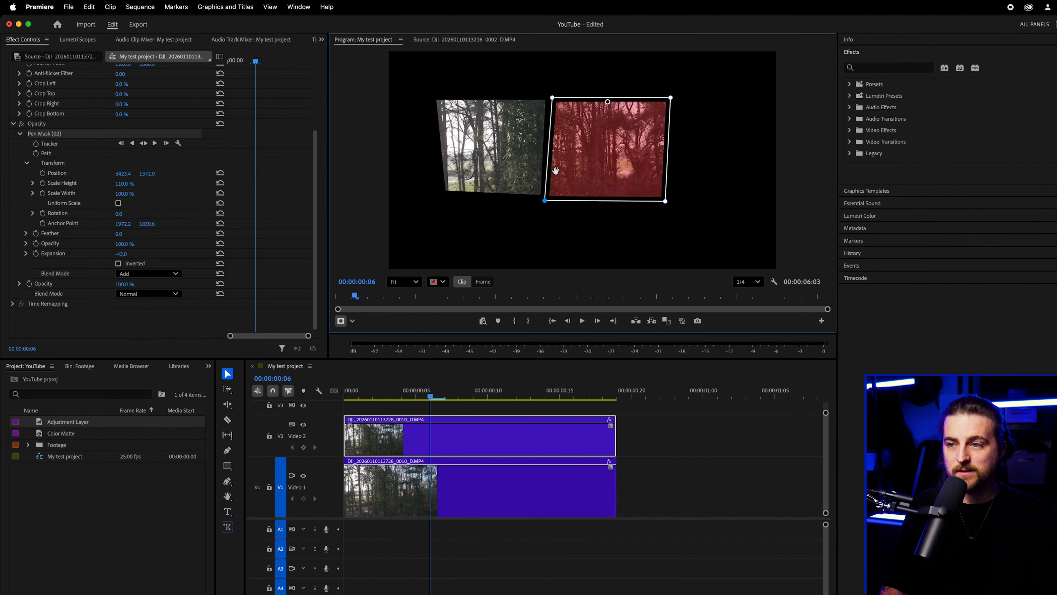
Step: Play the sequence to review the two masked copies side by side
{"action": "left_click", "coordinate": [631, 500]}
{"action": "key", "text": "space"}
{"action": "key", "text": "space"}
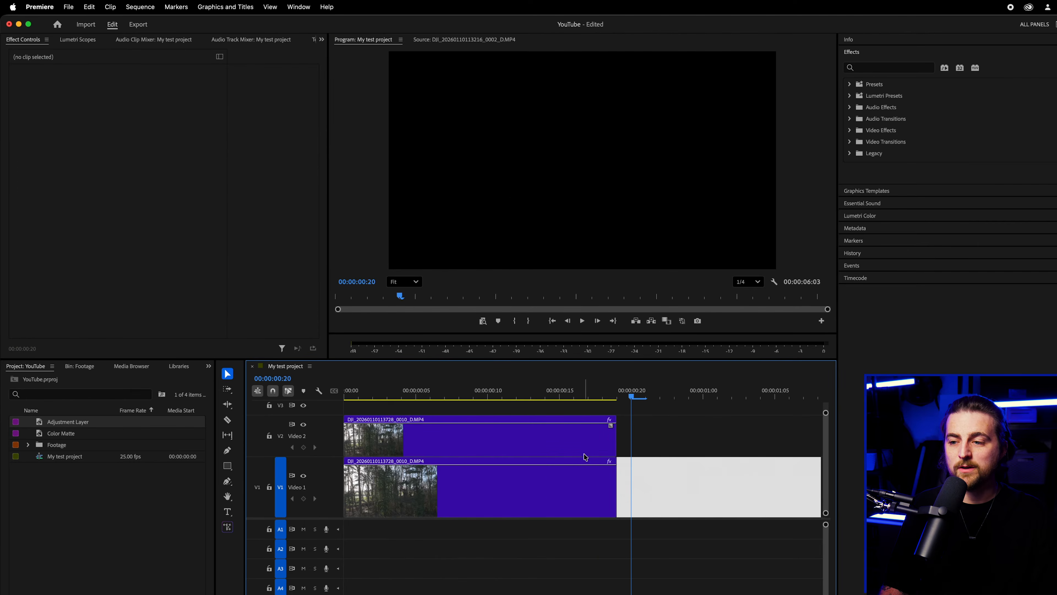
Step: Move the playhead to frame 16 and delete the pen mask from the Video 1 clip's opacity
{"action": "left_click", "coordinate": [583, 394]}
{"action": "left_click_drag", "start_coordinate": [276, 379], "coordinate": [276, 380]}
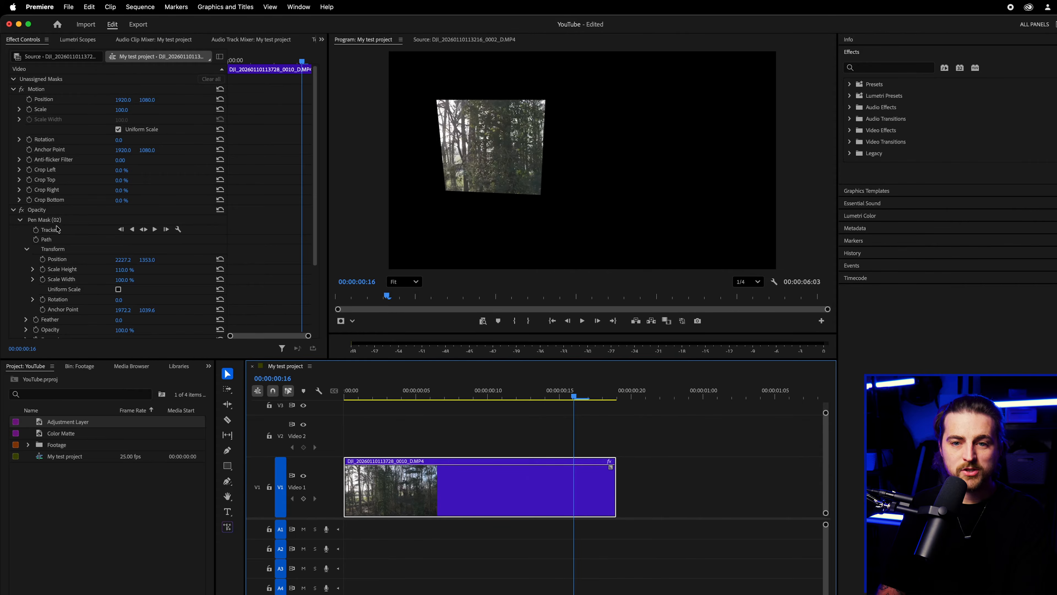
{"action": "left_click", "coordinate": [46, 220]}
{"action": "key", "text": "Delete"}
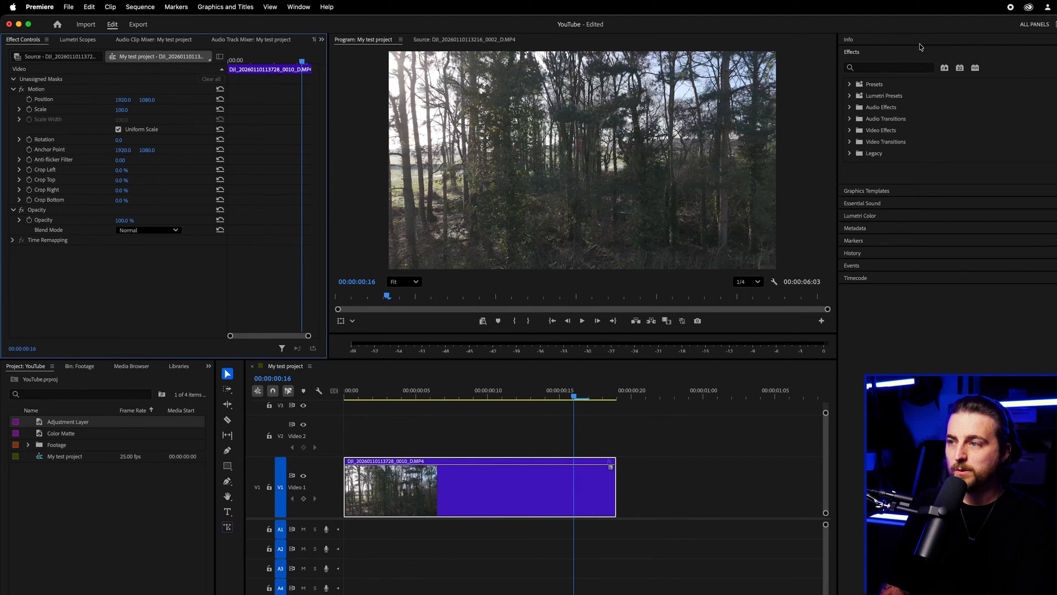
Step: Search the effects for "leve" and apply the Levels video effect to the Video 1 clip
{"action": "left_click", "coordinate": [874, 69]}
{"action": "type", "text": "l"}
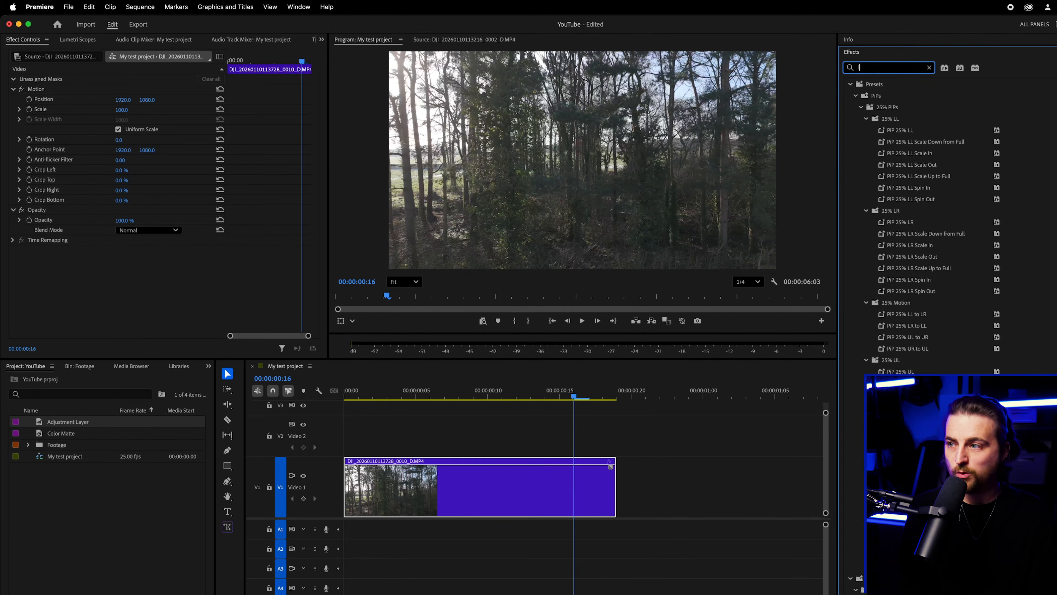
{"action": "type", "text": "eve"}
{"action": "left_click_drag", "start_coordinate": [887, 306], "coordinate": [472, 489]}
Step: Set the Levels effect's (RGB) White Input Level to 100
{"action": "mouse_move", "coordinate": [140, 275]}
{"action": "left_mouse_down"}
{"action": "mouse_move", "coordinate": [63, 275]}
{"action": "mouse_move", "coordinate": [126, 275]}
{"action": "left_mouse_up"}
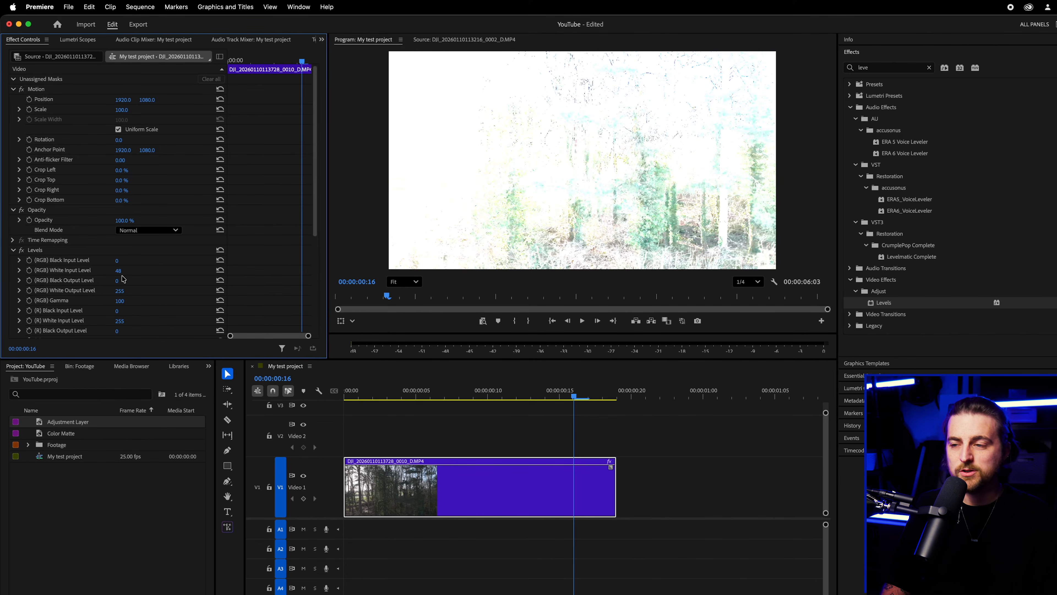
{"action": "left_click", "coordinate": [120, 270]}
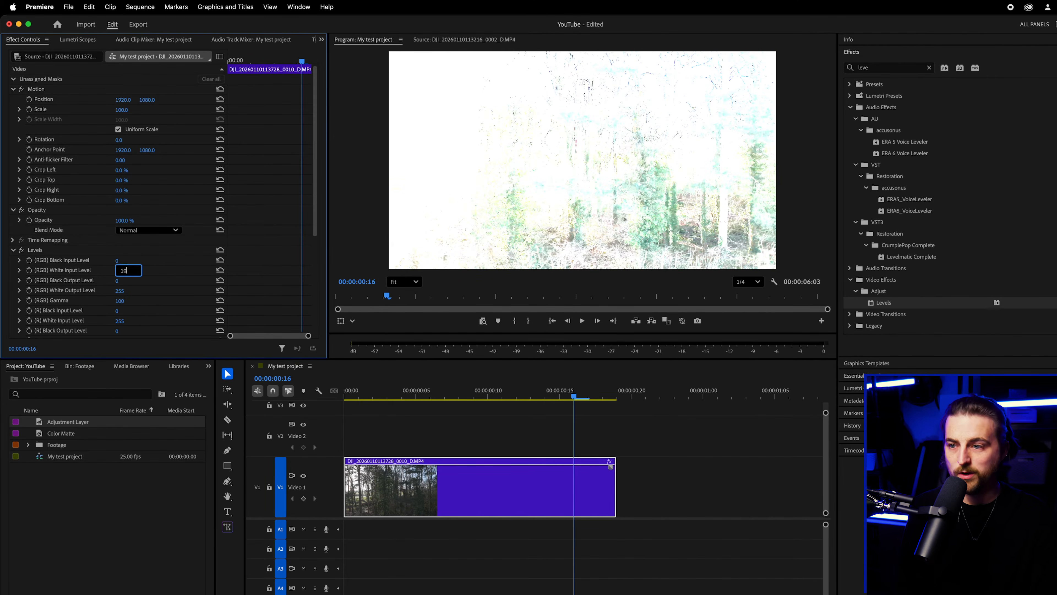
{"action": "type", "text": "100"}
{"action": "key", "text": "Return"}
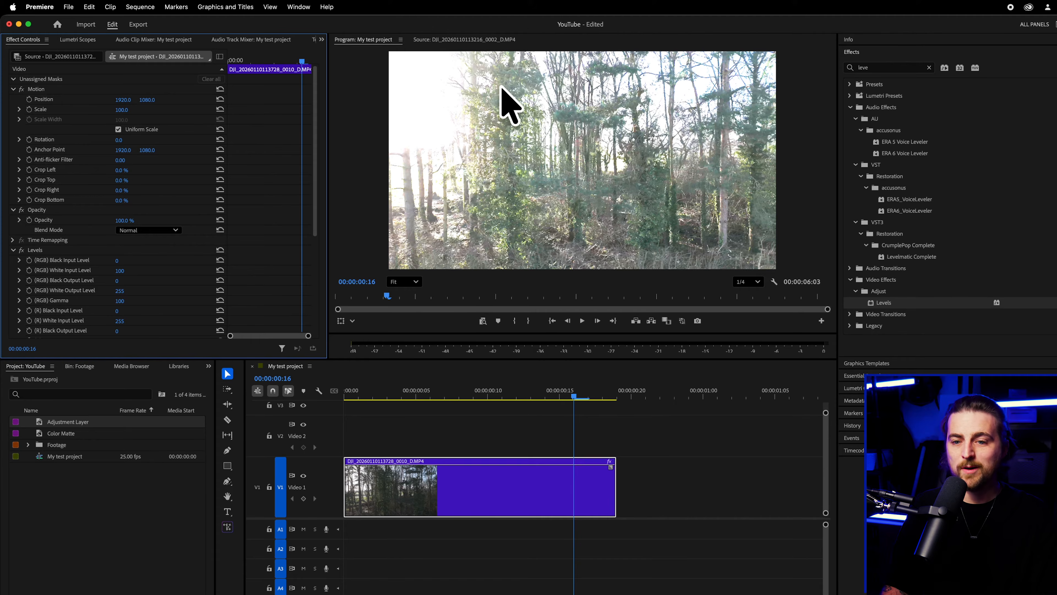
Step: Draw a closed four-point pen mask on the Levels effect around the trees just right of the picture's centre
{"action": "left_click", "coordinate": [228, 484]}
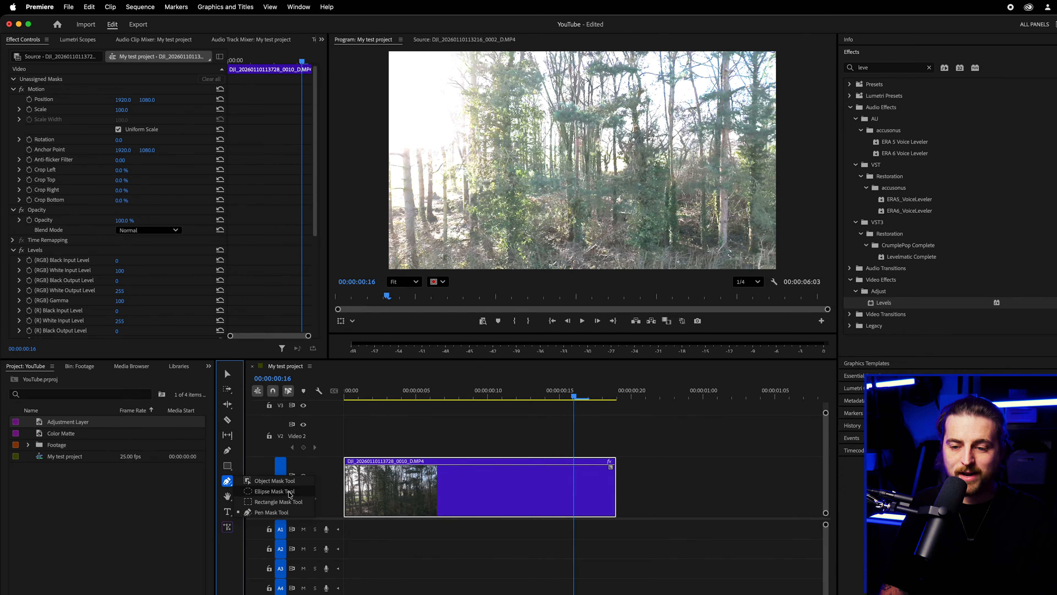
{"action": "left_click", "coordinate": [290, 512]}
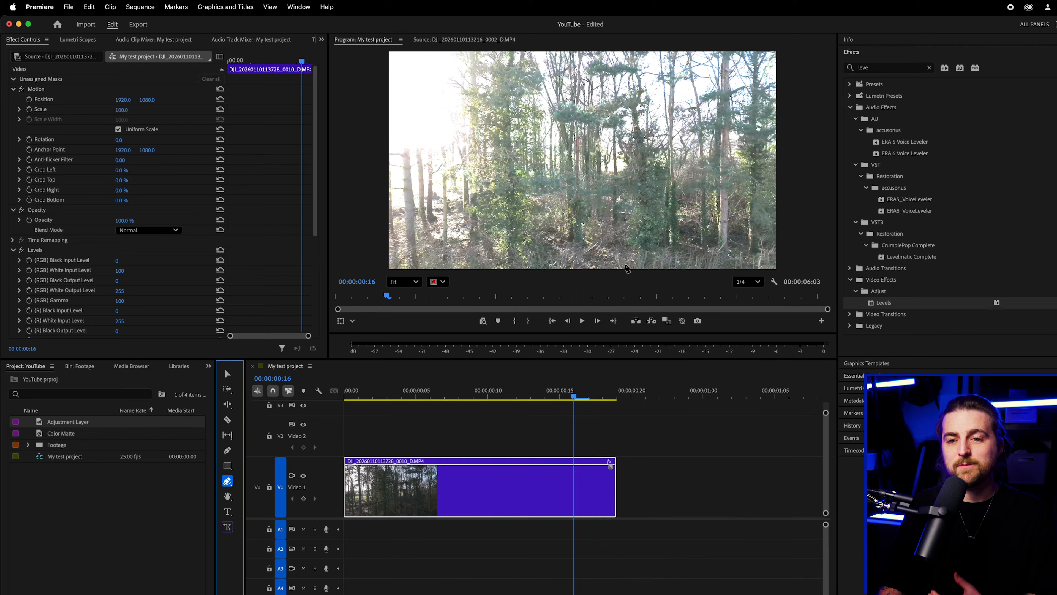
{"action": "left_click", "coordinate": [45, 254]}
{"action": "left_click", "coordinate": [554, 114]}
{"action": "left_click", "coordinate": [541, 202]}
{"action": "left_click", "coordinate": [685, 216]}
{"action": "left_click", "coordinate": [683, 121]}
{"action": "left_click", "coordinate": [555, 115]}
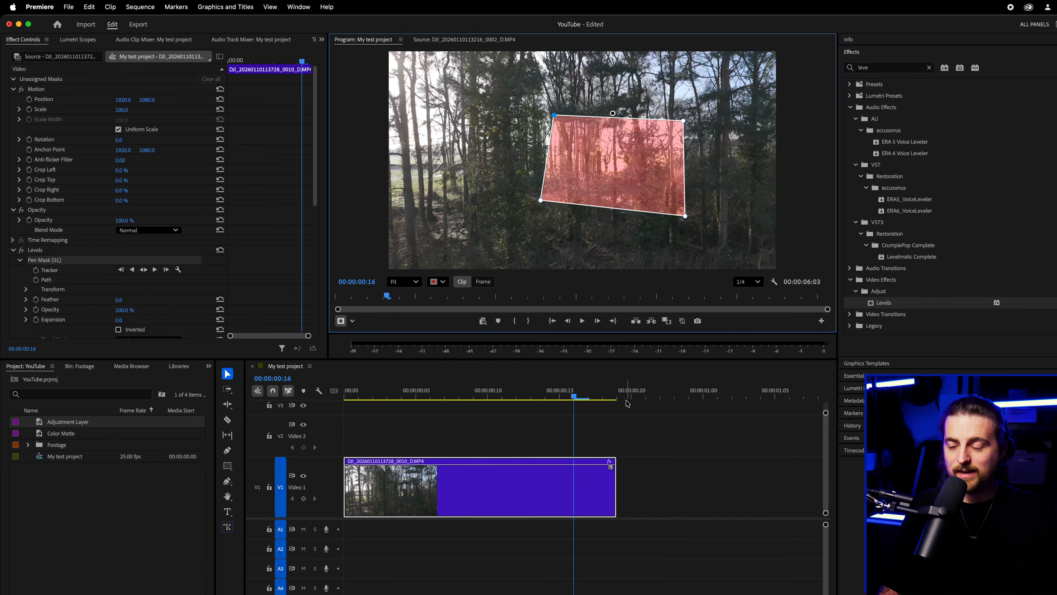
Step: Set the Levels mask's feather to 422 and its expansion to about 122
{"action": "left_click", "coordinate": [685, 465]}
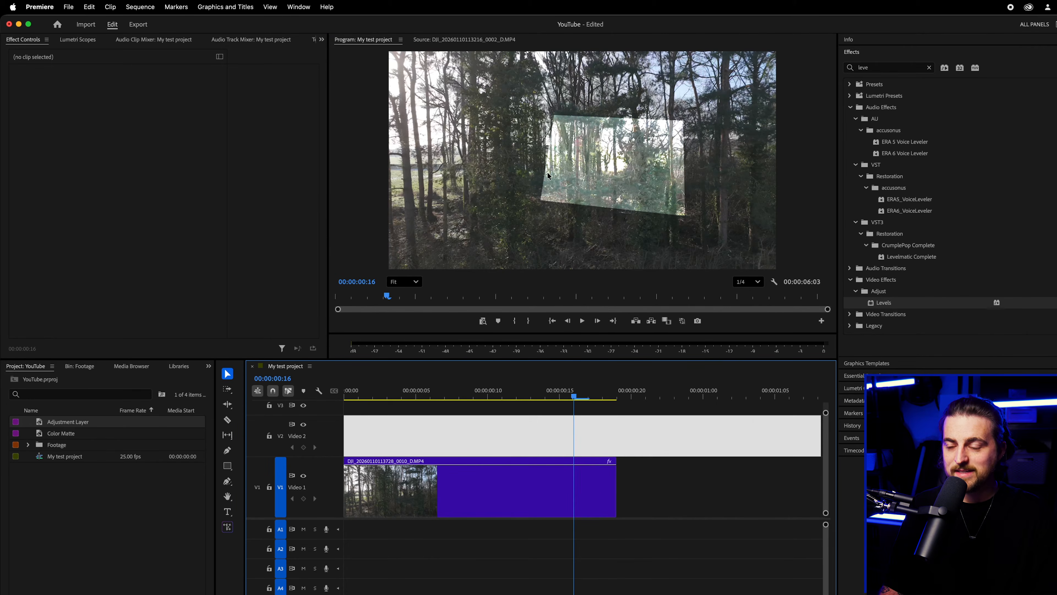
{"action": "left_click", "coordinate": [536, 468]}
{"action": "scroll", "coordinate": [116, 161], "scroll_direction": "down", "scroll_amount": 5}
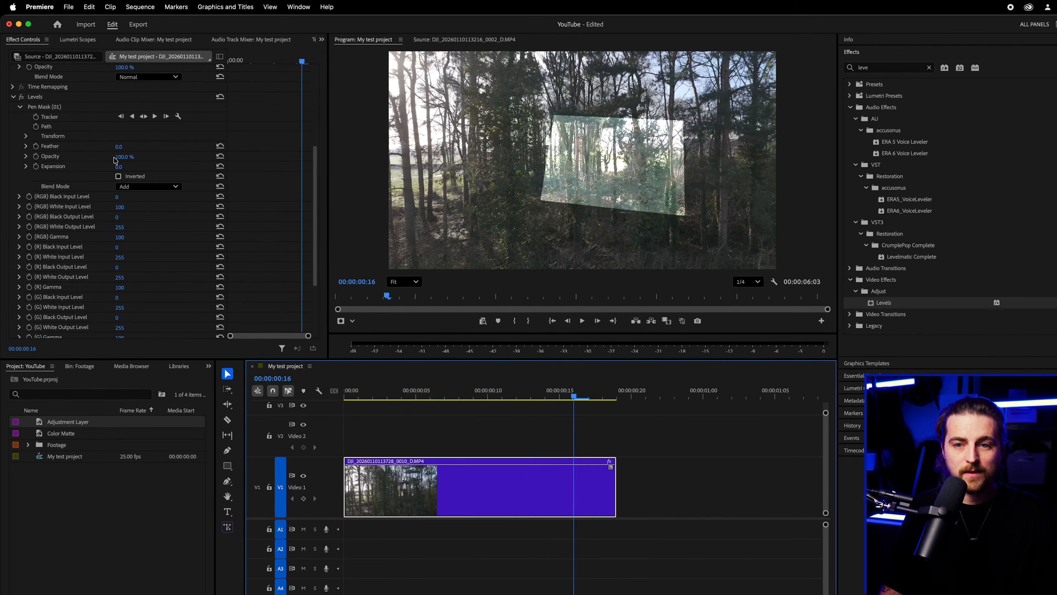
{"action": "left_click_drag", "start_coordinate": [118, 149], "coordinate": [192, 148]}
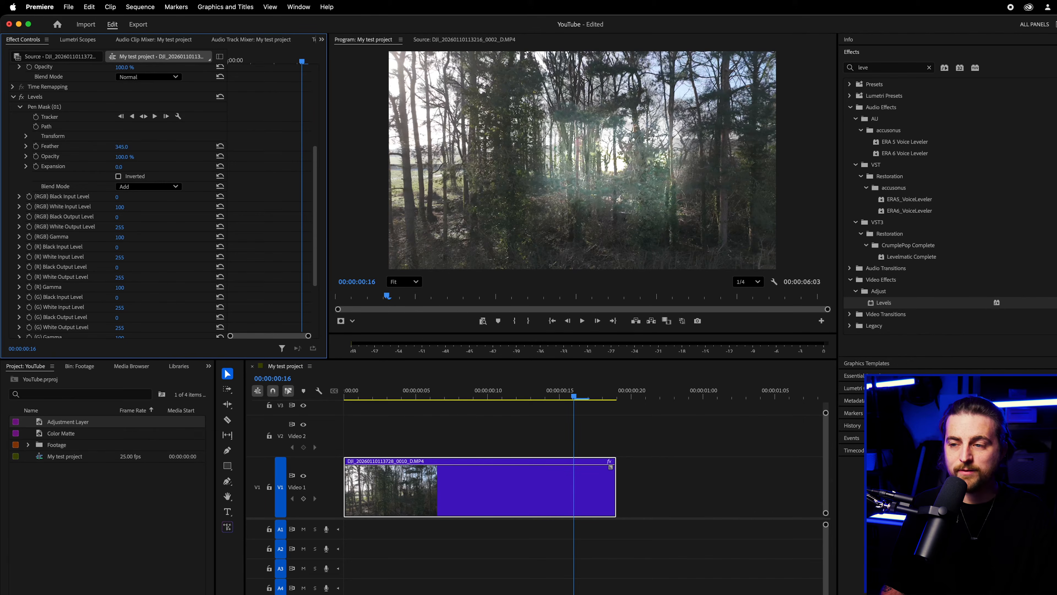
{"action": "mouse_move", "coordinate": [124, 158]}
{"action": "left_mouse_down"}
{"action": "mouse_move", "coordinate": [123, 167]}
{"action": "mouse_move", "coordinate": [157, 167]}
{"action": "mouse_move", "coordinate": [129, 168]}
{"action": "left_mouse_up"}
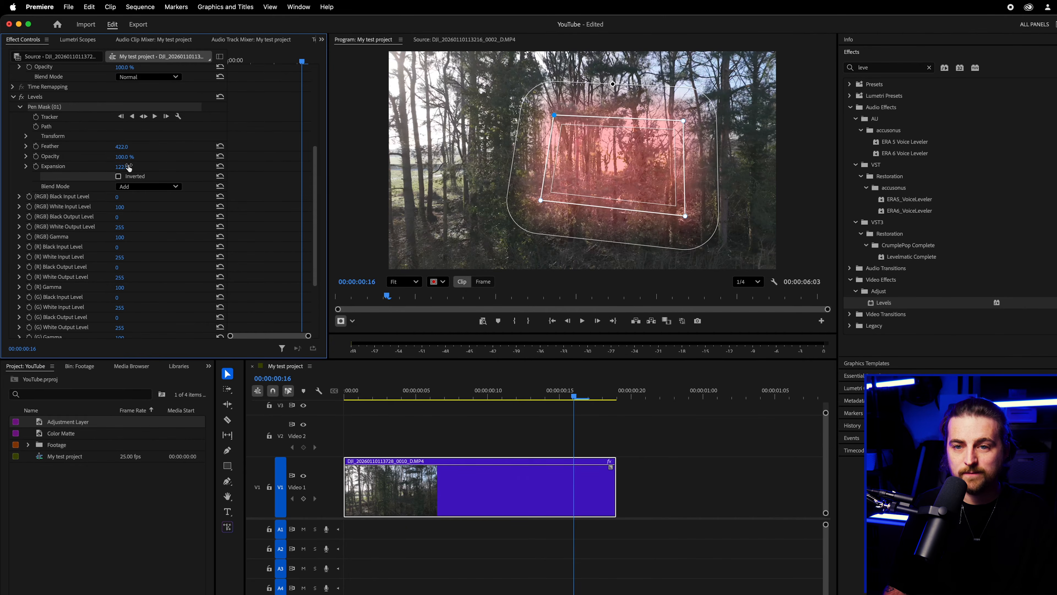
Step: Check the masked Levels result on the forest clip without the mask overlay, and reselect the clip
{"action": "left_click", "coordinate": [708, 484]}
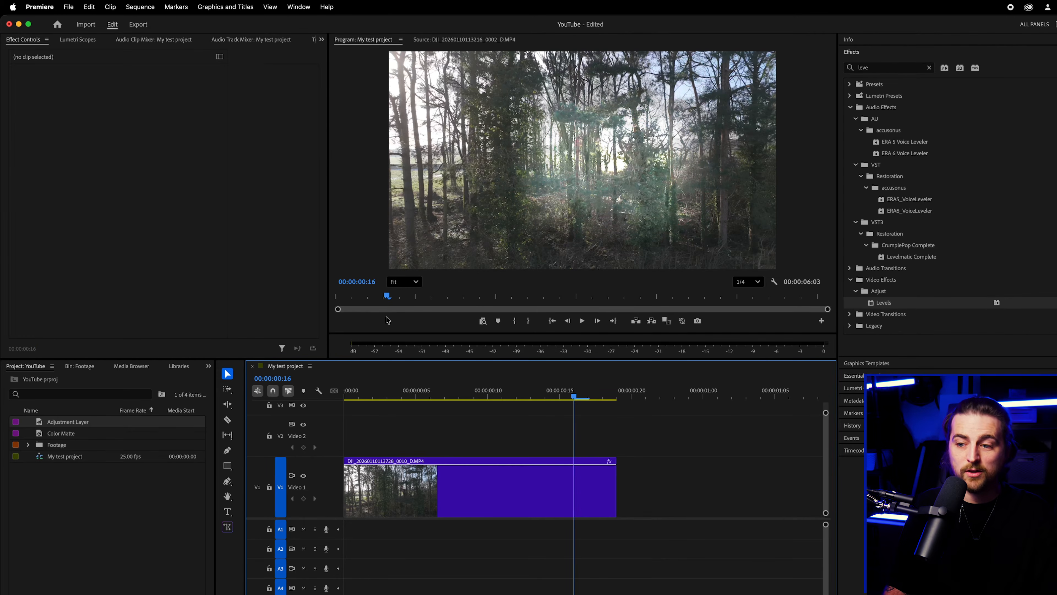
{"action": "left_click", "coordinate": [469, 496]}
{"action": "scroll", "coordinate": [183, 265], "scroll_direction": "down", "scroll_amount": 6}
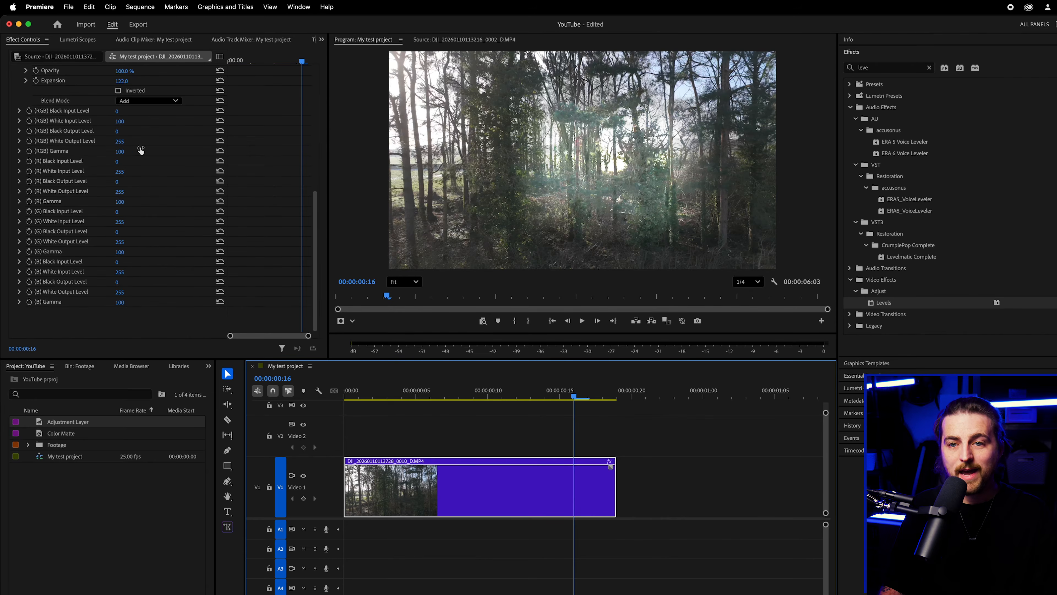
{"action": "left_click", "coordinate": [114, 162]}
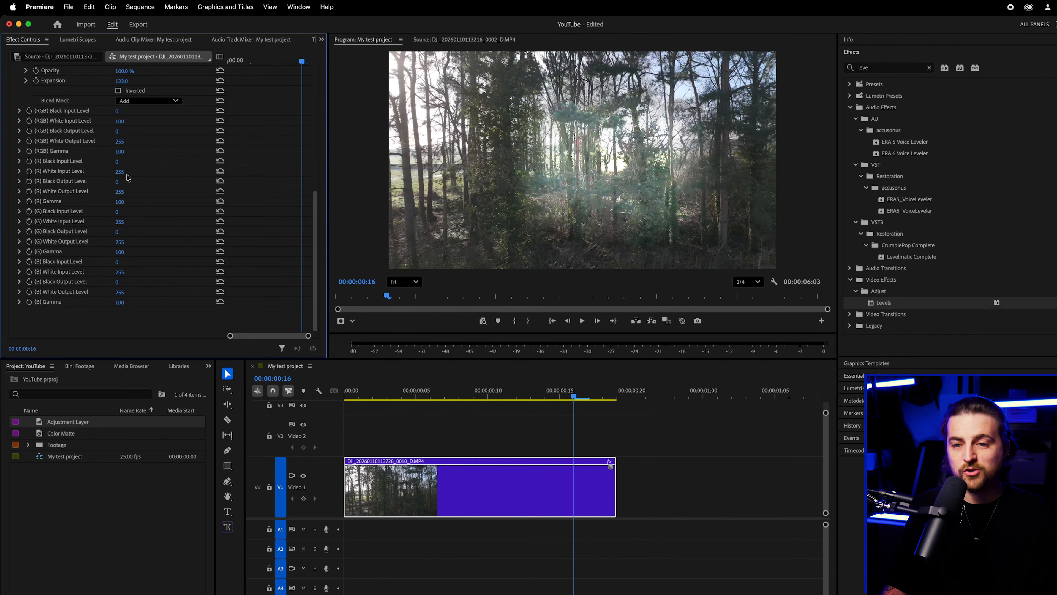
Step: Adjust the forest clip's (RGB) White Input Level and its Levels pen mask, and check the result without the overlay
{"action": "left_click_drag", "start_coordinate": [119, 124], "coordinate": [208, 155]}
{"action": "scroll", "coordinate": [192, 155], "scroll_direction": "up", "scroll_amount": 2}
{"action": "scroll", "coordinate": [192, 155], "scroll_direction": "up", "scroll_amount": 2}
{"action": "left_click_drag", "start_coordinate": [121, 156], "coordinate": [149, 173]}
{"action": "left_click", "coordinate": [650, 429]}
{"action": "left_click", "coordinate": [516, 395]}
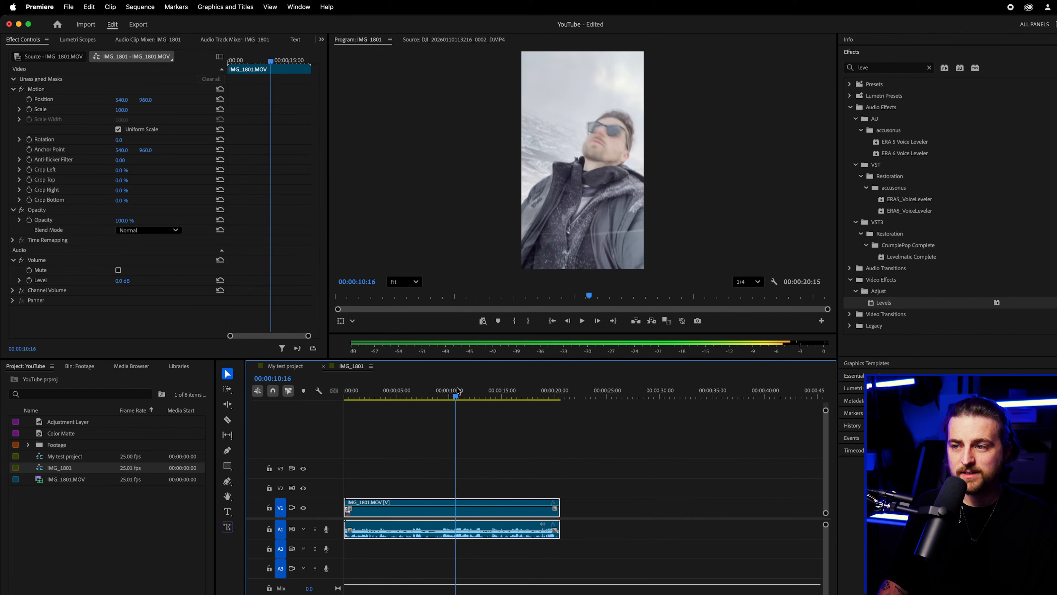
Step: Cut the IMG_1801.MOV clip on both sides of 00:00:15:14 and delete the footage outside that short section
{"action": "left_click_drag", "start_coordinate": [456, 390], "coordinate": [481, 391]}
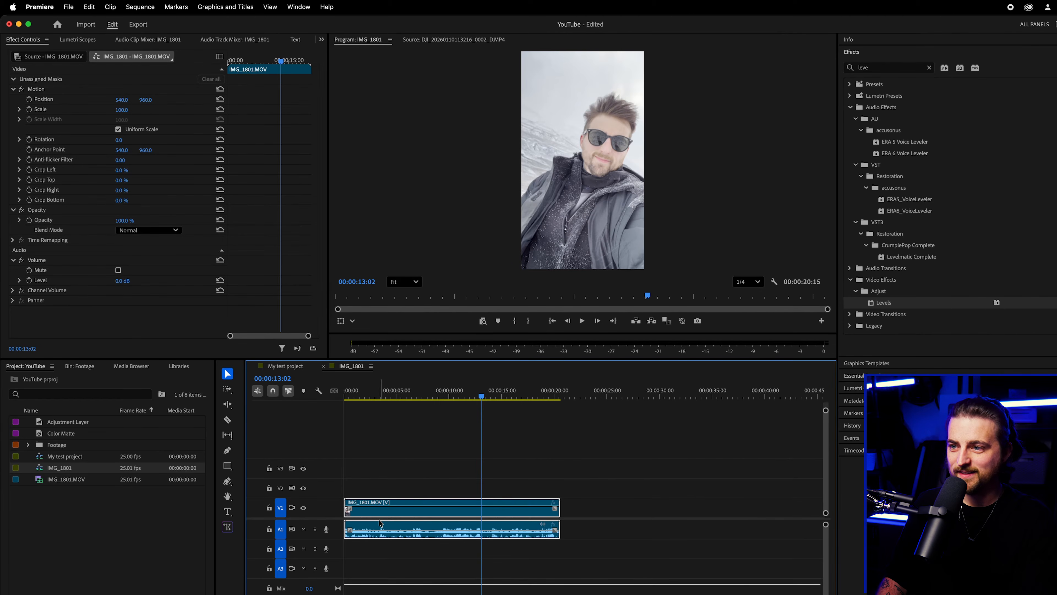
{"action": "left_click_drag", "start_coordinate": [481, 391], "coordinate": [508, 391]}
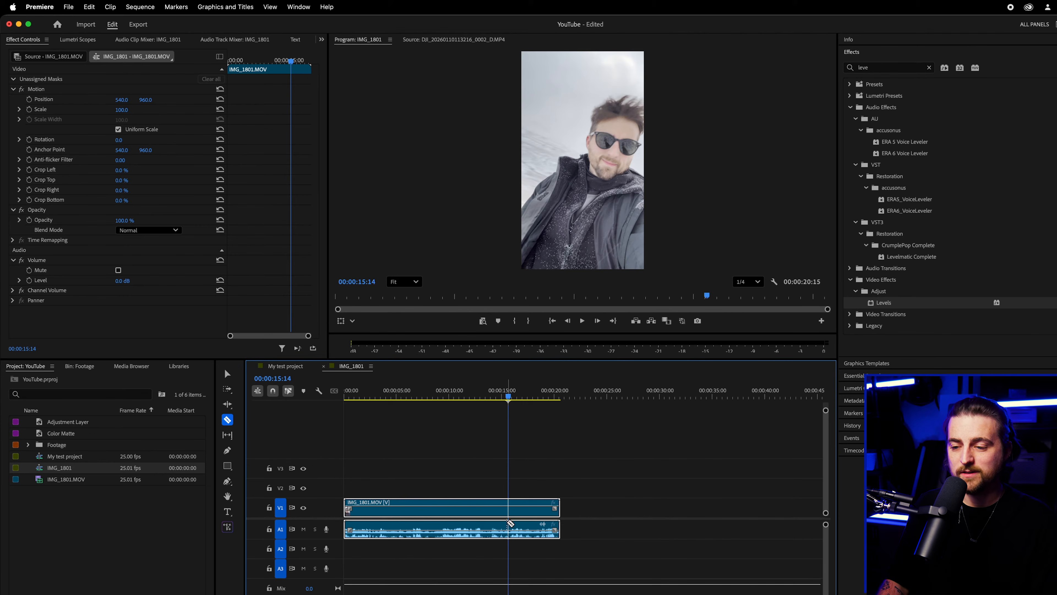
{"action": "left_click", "coordinate": [496, 526]}
{"action": "left_click", "coordinate": [531, 527]}
{"action": "key", "text": "v"}
{"action": "left_click", "coordinate": [541, 510], "text": "shift"}
{"action": "key", "text": "Delete"}
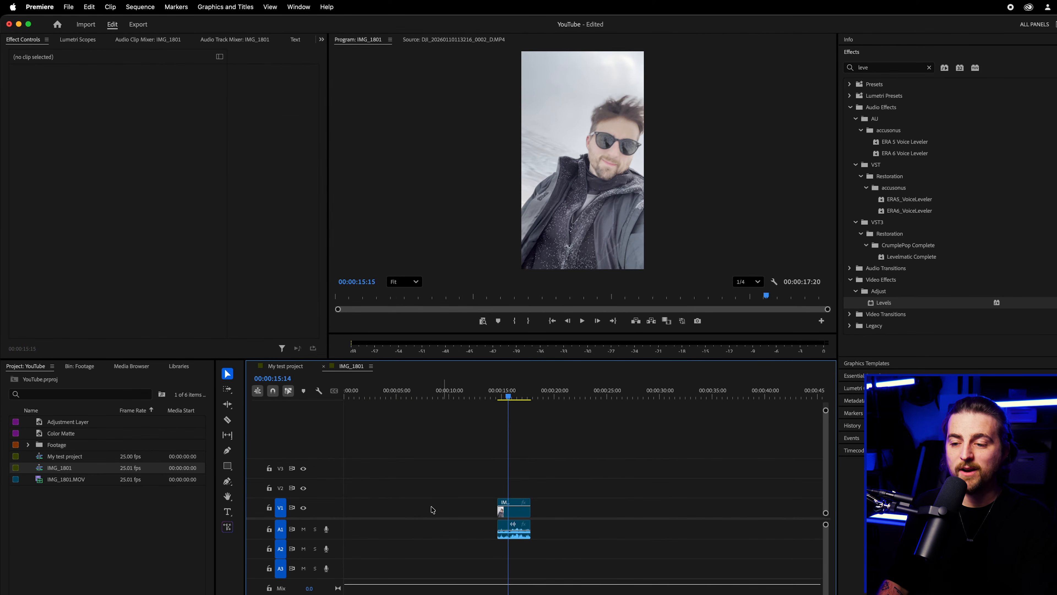
Step: Close the gap before the remaining IMG_1801.MOV section and trim its end to a duration of 00:00:02:05
{"action": "left_click", "coordinate": [432, 510]}
{"action": "key", "text": "Delete"}
{"action": "left_click_drag", "start_coordinate": [359, 395], "coordinate": [546, 403]}
{"action": "key", "text": "equal"}
{"action": "key", "text": "equal"}
{"action": "key", "text": "equal"}
{"action": "key", "text": "c"}
{"action": "left_click", "coordinate": [529, 508]}
{"action": "key", "text": "v"}
{"action": "left_click", "coordinate": [546, 509]}
{"action": "key", "text": "Delete"}
{"action": "key", "text": "space"}
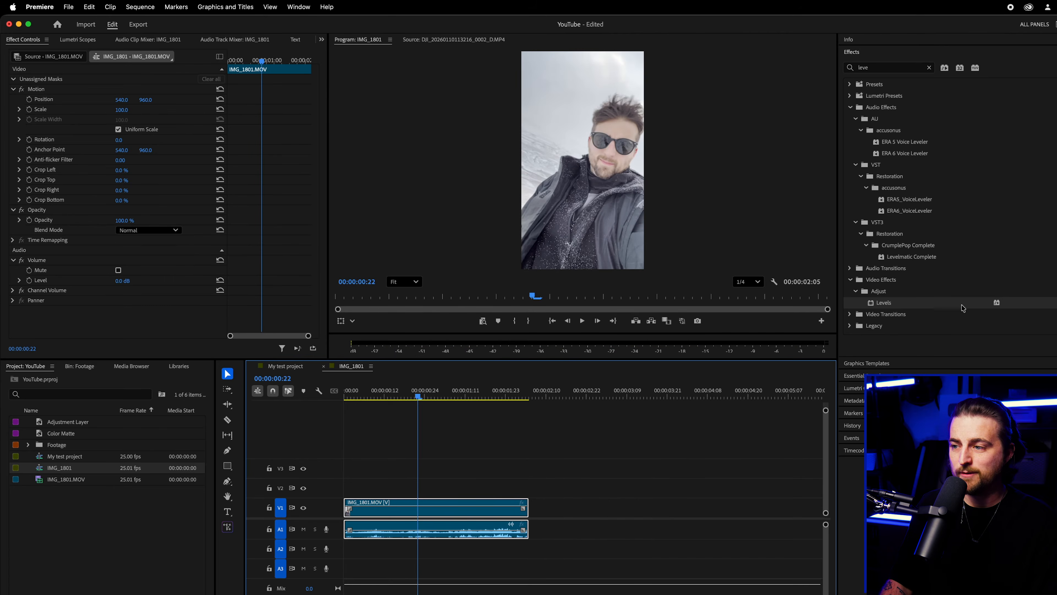
Step: Apply the Levels effect to the IMG_1801.MOV clip, set its (RGB) Gamma to 63 and collapse its settings
{"action": "left_click_drag", "start_coordinate": [884, 304], "coordinate": [467, 523]}
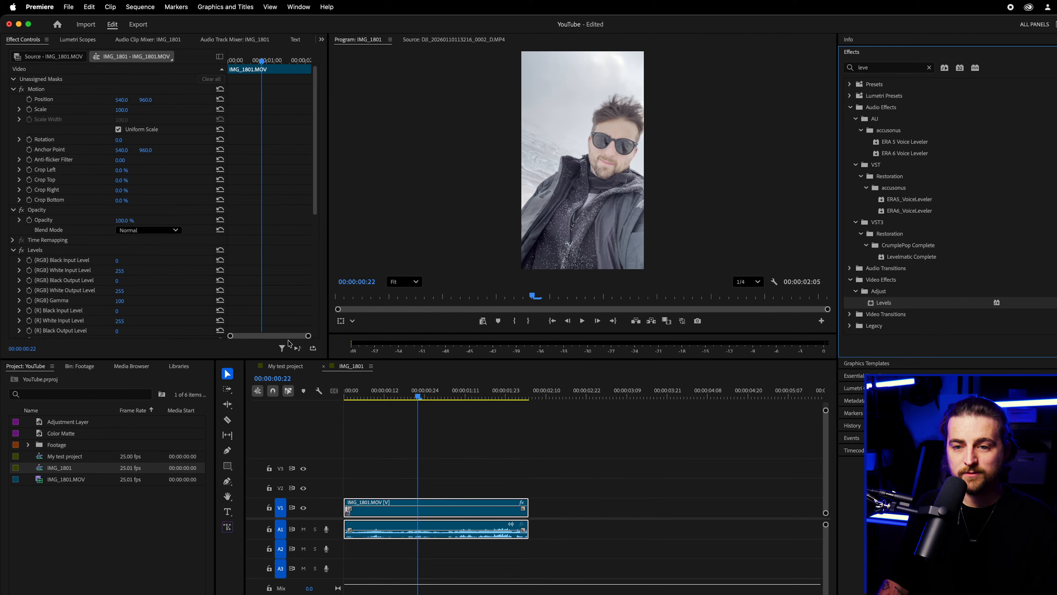
{"action": "mouse_move", "coordinate": [126, 304]}
{"action": "left_mouse_down"}
{"action": "mouse_move", "coordinate": [100, 304]}
{"action": "mouse_move", "coordinate": [110, 304]}
{"action": "left_mouse_up"}
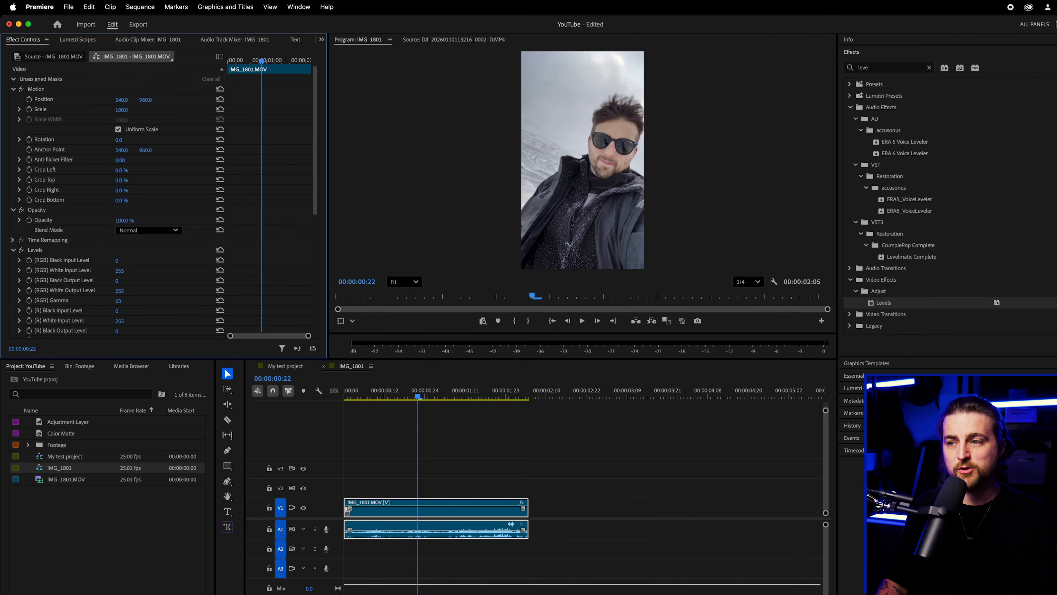
{"action": "left_click_drag", "start_coordinate": [446, 400], "coordinate": [482, 400]}
{"action": "left_click", "coordinate": [13, 251]}
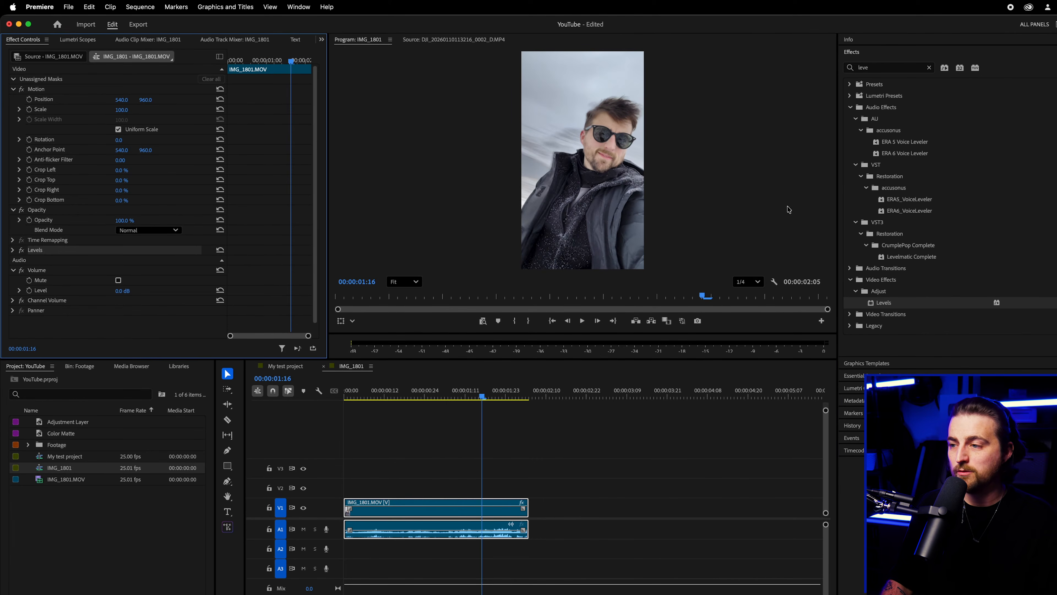
Step: Add a second Levels effect below the first and set its (RGB) Gamma to 51
{"action": "left_click_drag", "start_coordinate": [899, 306], "coordinate": [157, 298]}
{"action": "left_click_drag", "start_coordinate": [52, 273], "coordinate": [54, 273]}
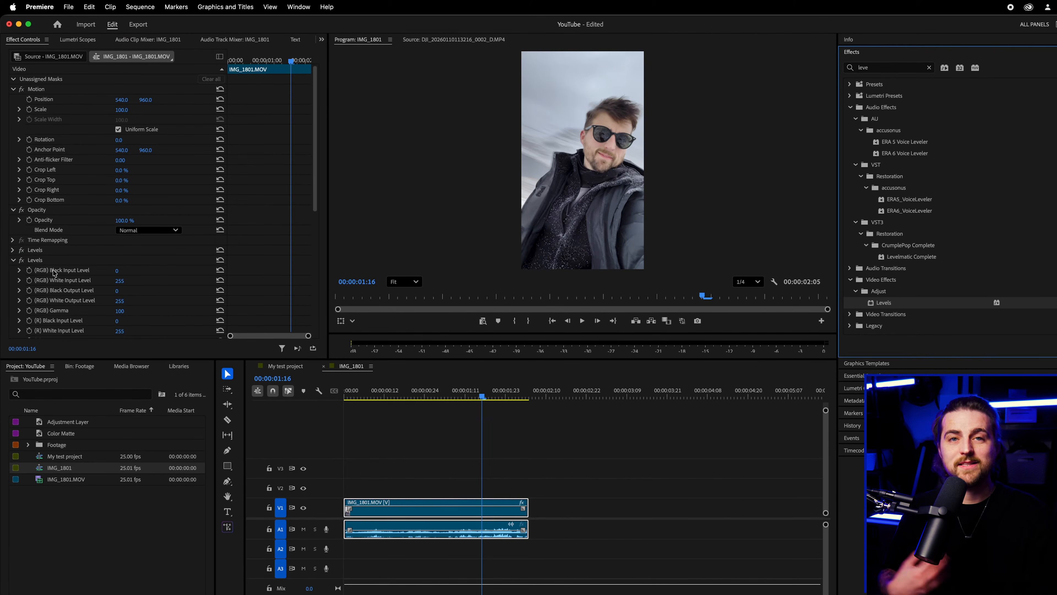
{"action": "left_click_drag", "start_coordinate": [120, 310], "coordinate": [99, 310]}
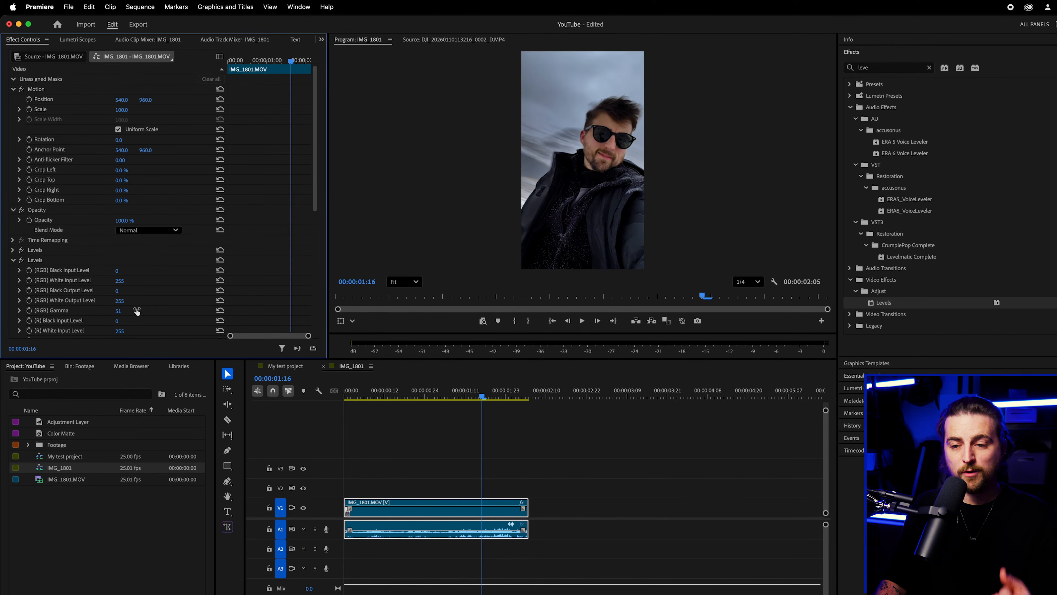
Step: At the clip's first frame, create an object mask of the man and add the arm of his sunglasses to it
{"action": "left_click", "coordinate": [227, 482]}
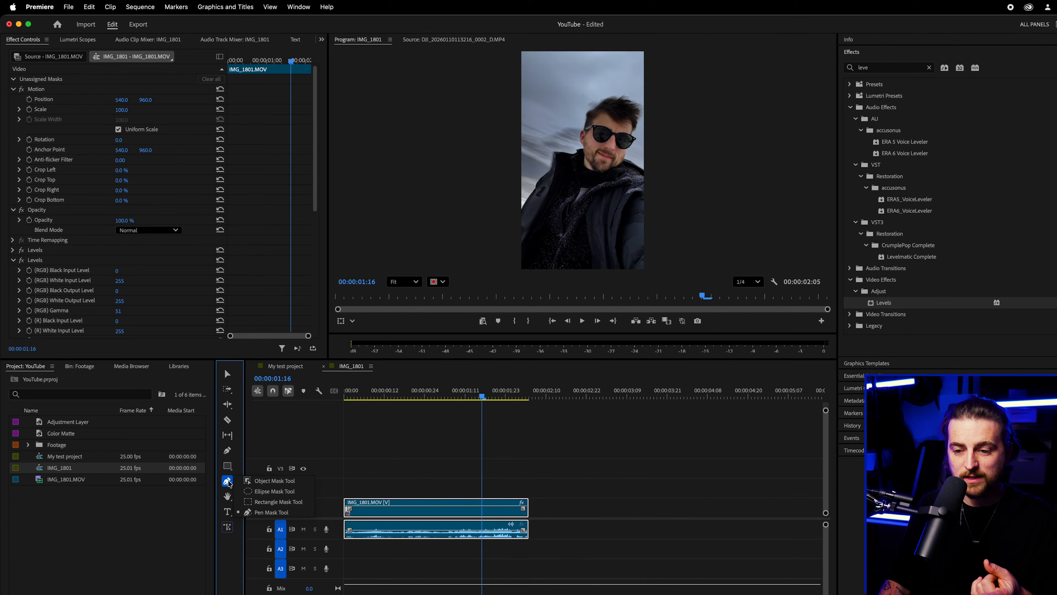
{"action": "left_click", "coordinate": [274, 481]}
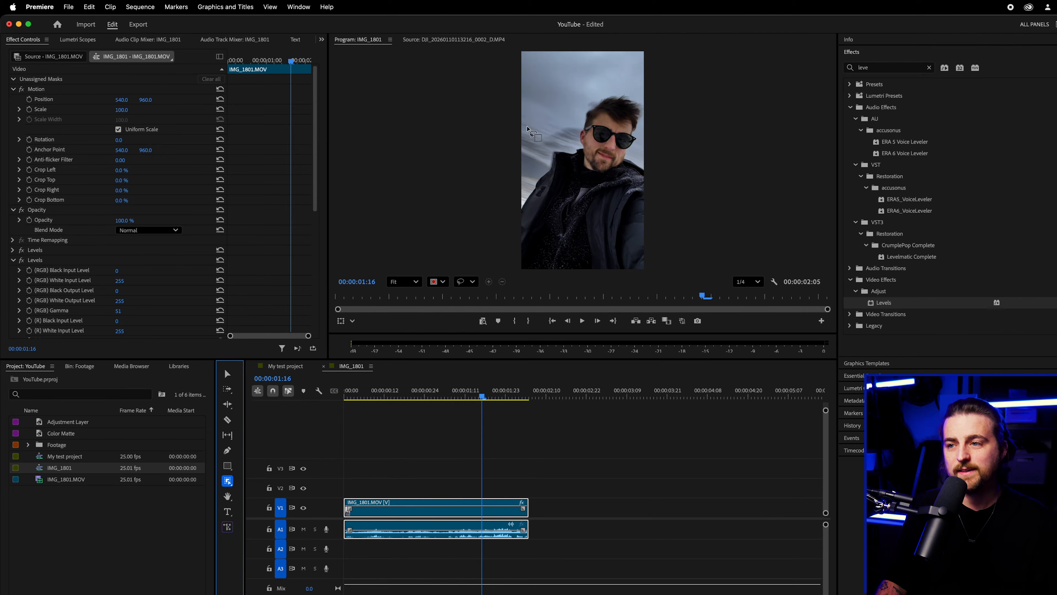
{"action": "left_click_drag", "start_coordinate": [472, 394], "coordinate": [294, 406]}
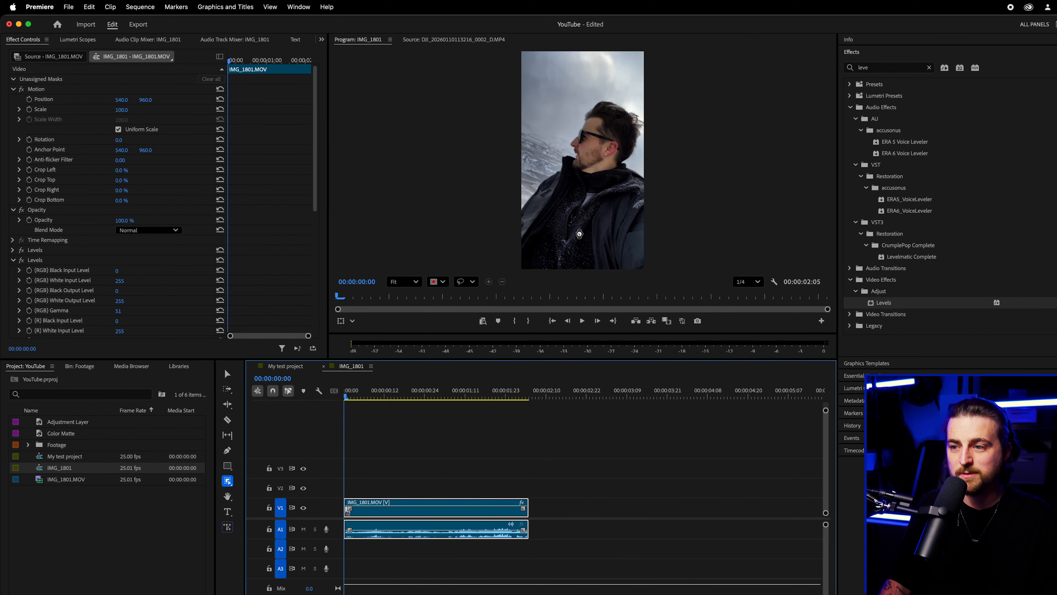
{"action": "left_click", "coordinate": [588, 167]}
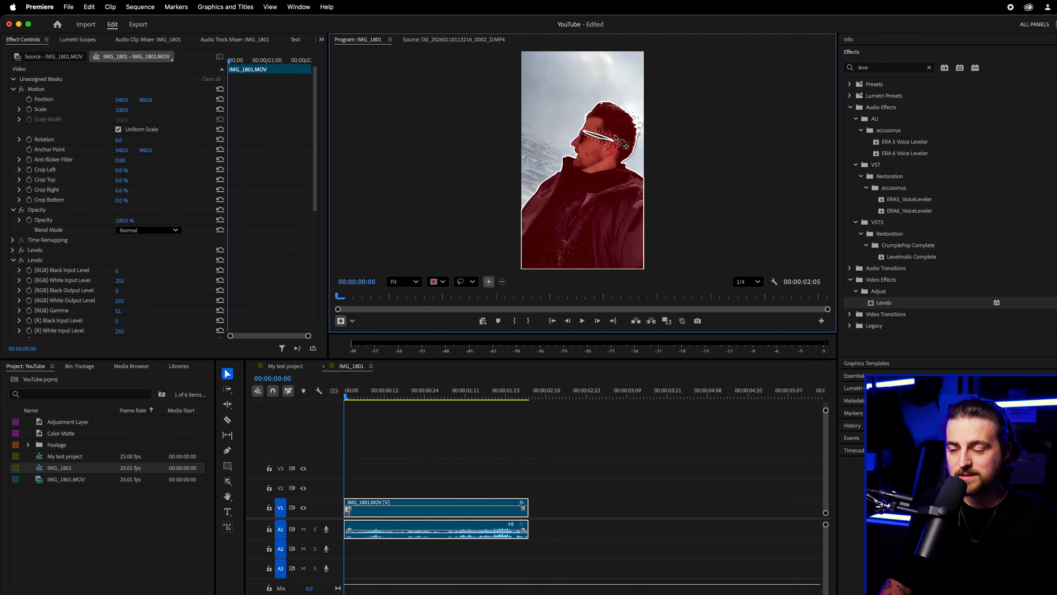
{"action": "left_click_drag", "start_coordinate": [614, 137], "coordinate": [583, 130]}
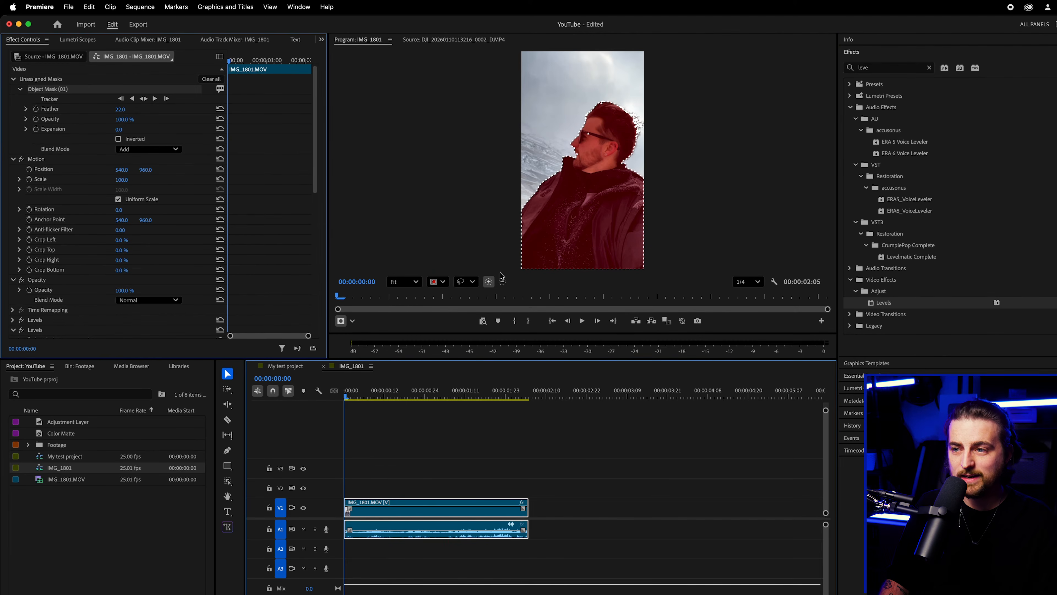
Step: Track the object mask forward through the whole clip and set its feather to 15
{"action": "mouse_move", "coordinate": [363, 393]}
{"action": "left_mouse_down"}
{"action": "mouse_move", "coordinate": [500, 392]}
{"action": "mouse_move", "coordinate": [346, 394]}
{"action": "left_mouse_up"}
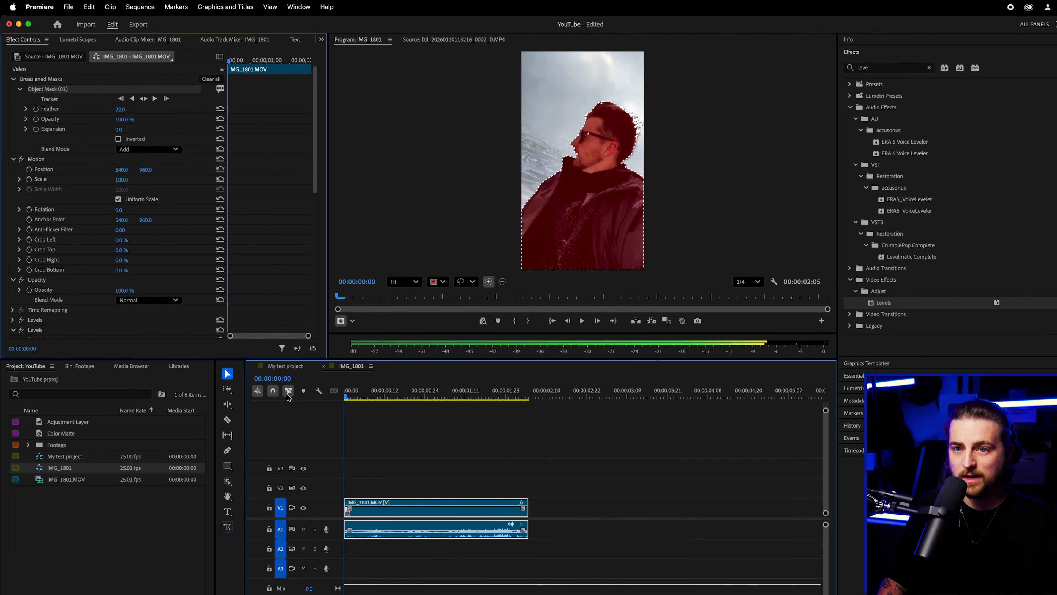
{"action": "left_click", "coordinate": [155, 99]}
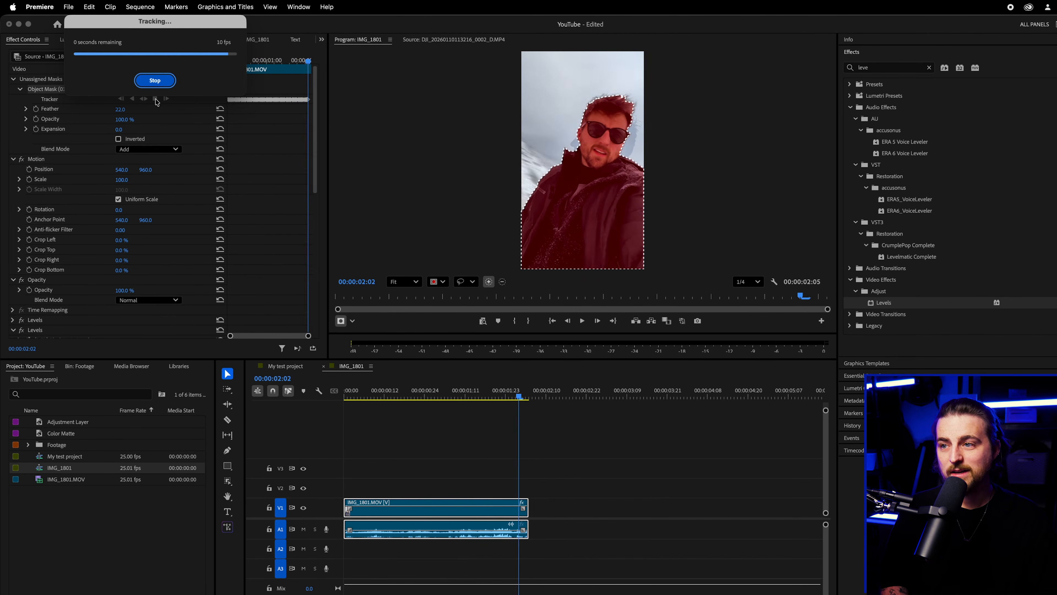
{"action": "left_click_drag", "start_coordinate": [522, 397], "coordinate": [236, 399]}
{"action": "left_click_drag", "start_coordinate": [118, 109], "coordinate": [120, 109]}
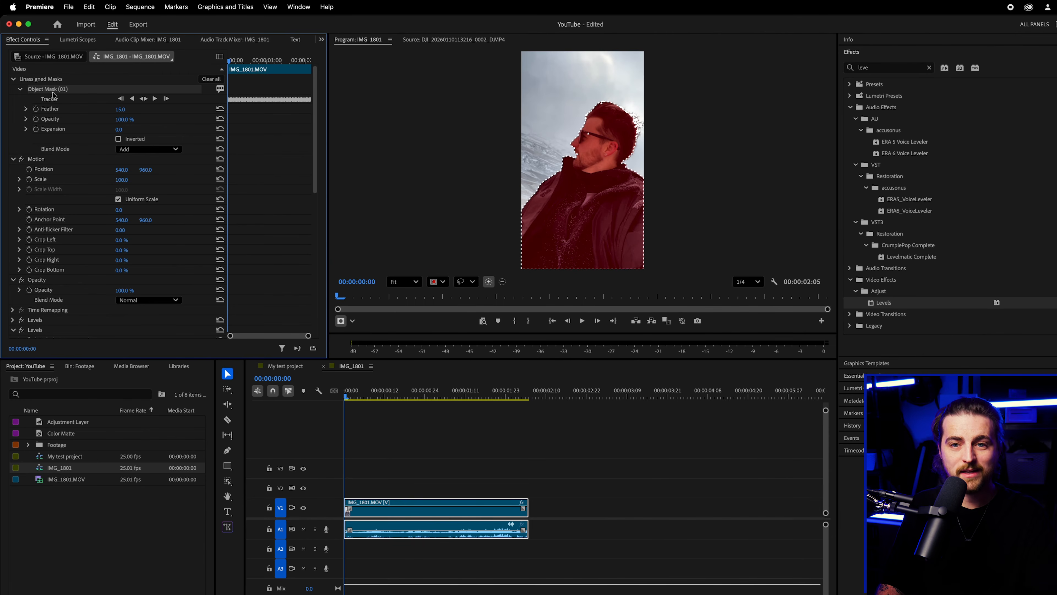
Step: Move the object mask from Unassigned Masks to the second Levels effect and invert it
{"action": "left_click_drag", "start_coordinate": [58, 192], "coordinate": [63, 330]}
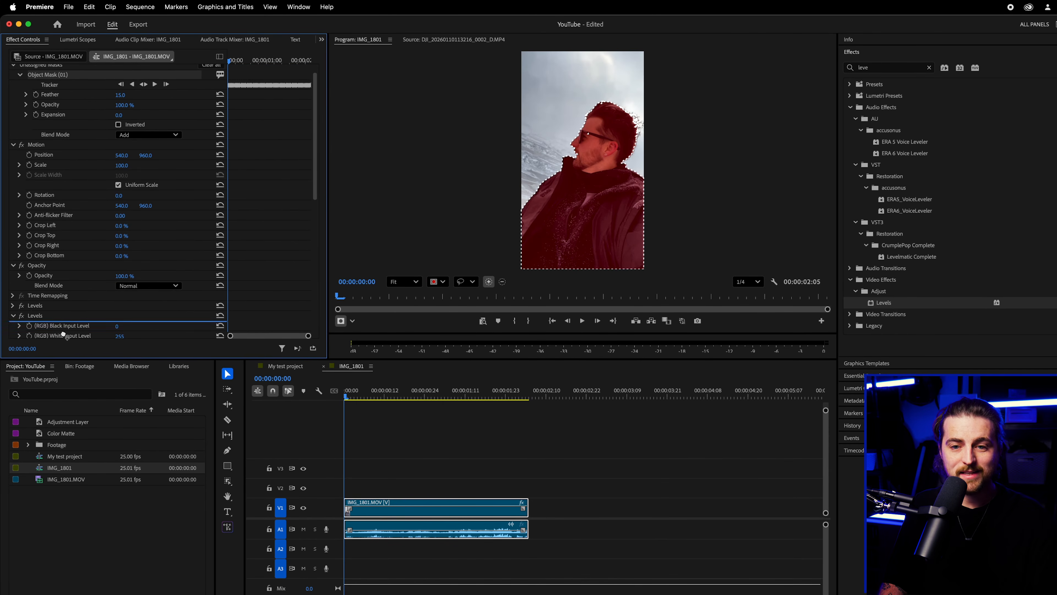
{"action": "scroll", "coordinate": [70, 246], "scroll_direction": "down", "scroll_amount": 5}
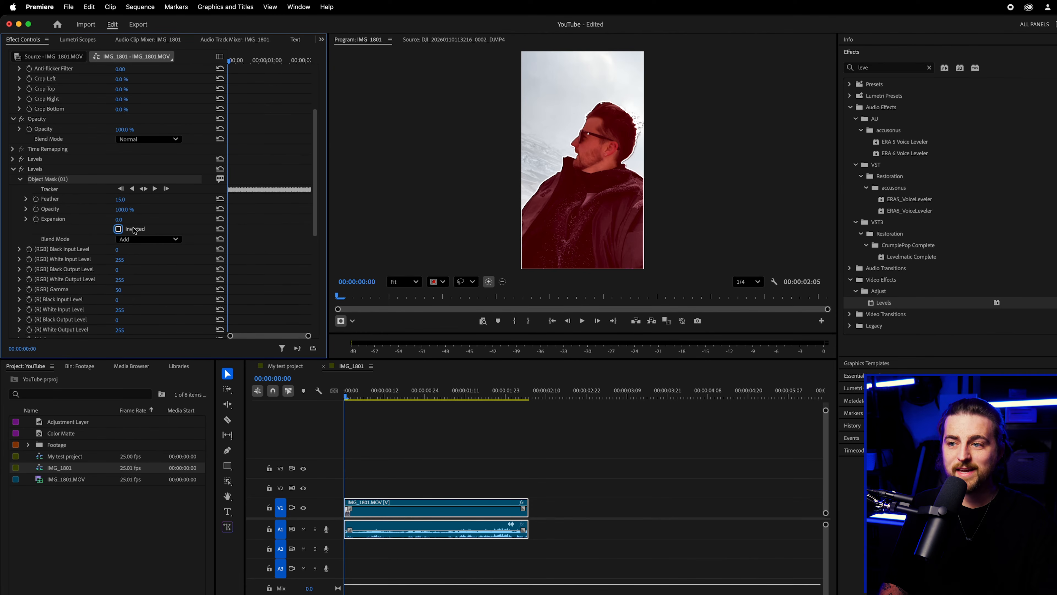
{"action": "left_click", "coordinate": [118, 229]}
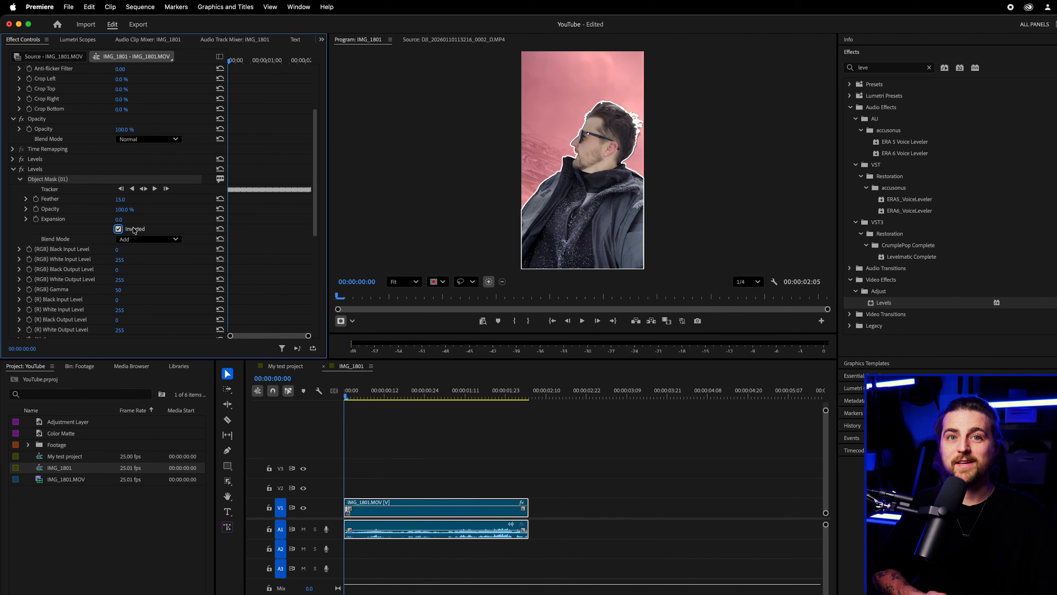
Step: Set the second Levels effect's (RGB) Gamma to 29 and check the darkened background at 00:00:01:15
{"action": "left_click_drag", "start_coordinate": [121, 289], "coordinate": [116, 290]}
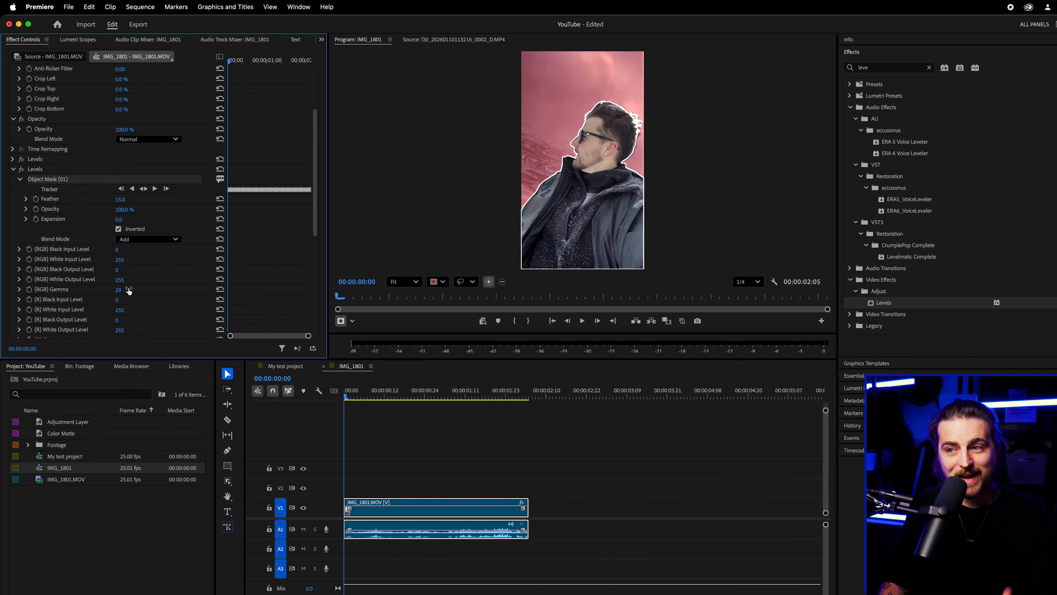
{"action": "left_click", "coordinate": [456, 425]}
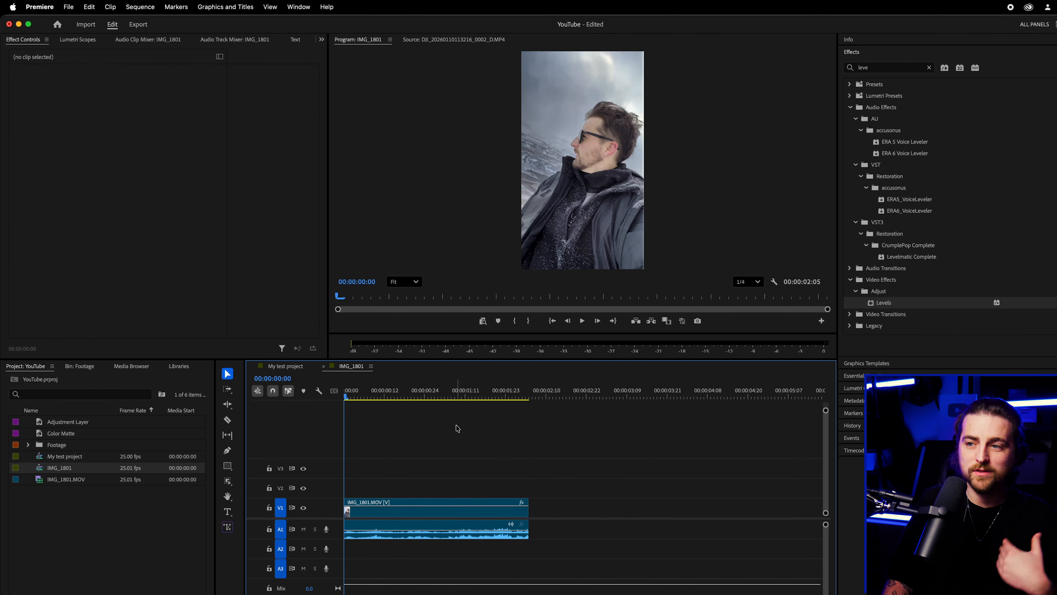
{"action": "left_click_drag", "start_coordinate": [386, 400], "coordinate": [478, 397]}
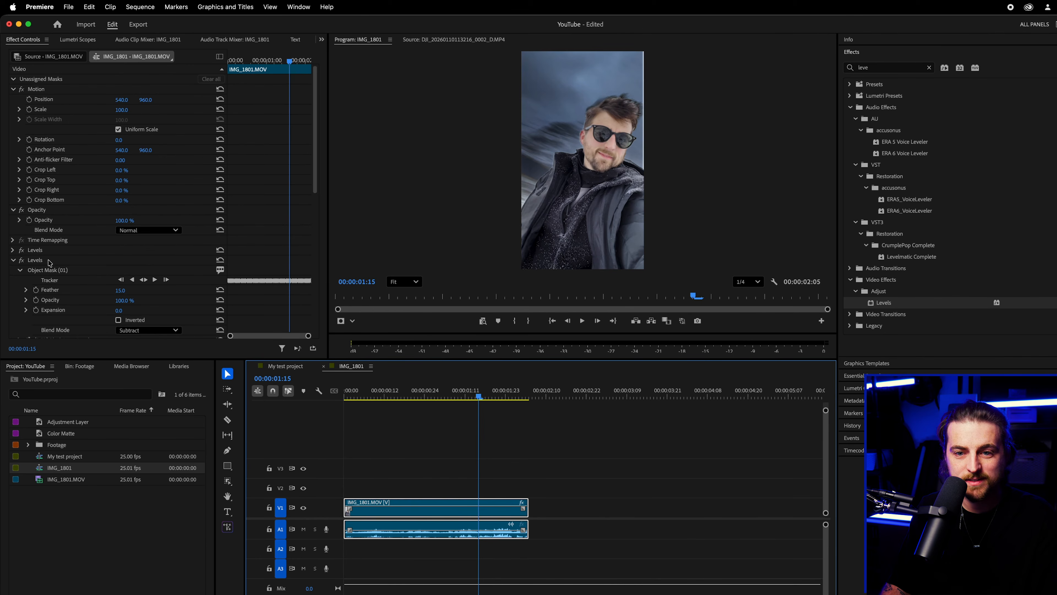
Step: Switch the second Levels effect off and on to compare the background with and without it
{"action": "left_click", "coordinate": [23, 260]}
{"action": "left_click", "coordinate": [23, 260]}
{"action": "left_click", "coordinate": [22, 261]}
{"action": "left_click", "coordinate": [22, 261]}
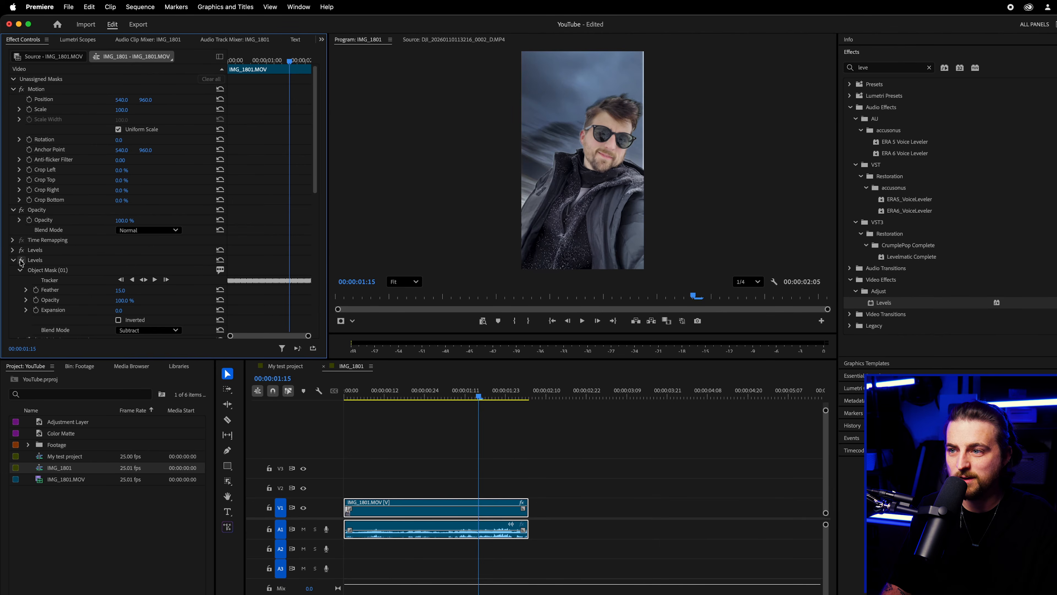
Step: Set the second Levels effect's (RGB) Gamma to 0 and scrub the clip to inspect the mask's edges
{"action": "scroll", "coordinate": [177, 228], "scroll_direction": "down", "scroll_amount": 5}
{"action": "mouse_move", "coordinate": [433, 394]}
{"action": "left_mouse_down"}
{"action": "mouse_move", "coordinate": [367, 393]}
{"action": "mouse_move", "coordinate": [423, 391]}
{"action": "left_mouse_up"}
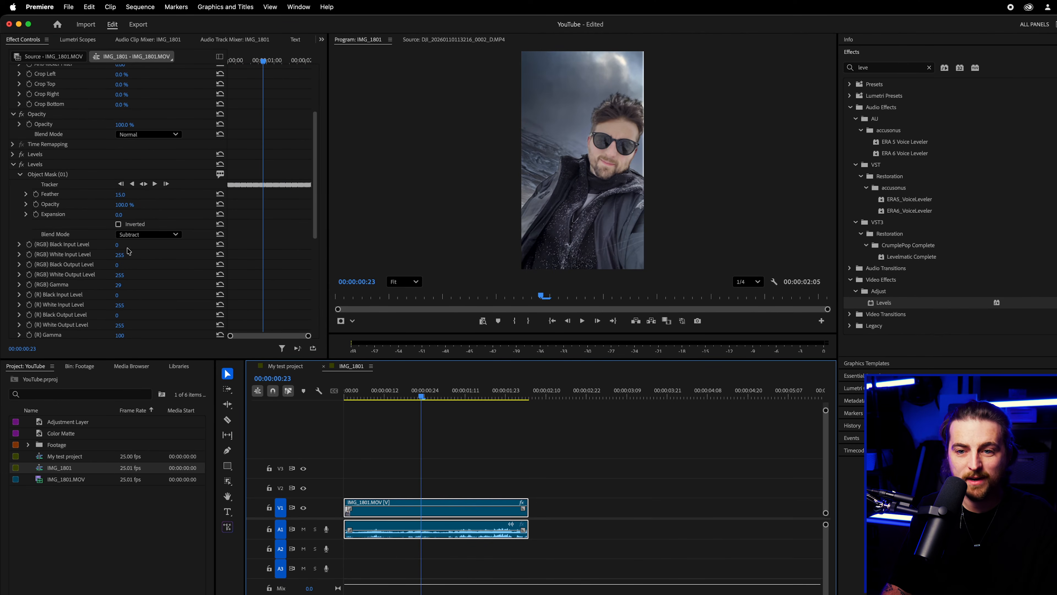
{"action": "left_click_drag", "start_coordinate": [119, 289], "coordinate": [90, 288]}
{"action": "left_click_drag", "start_coordinate": [430, 397], "coordinate": [484, 400]}
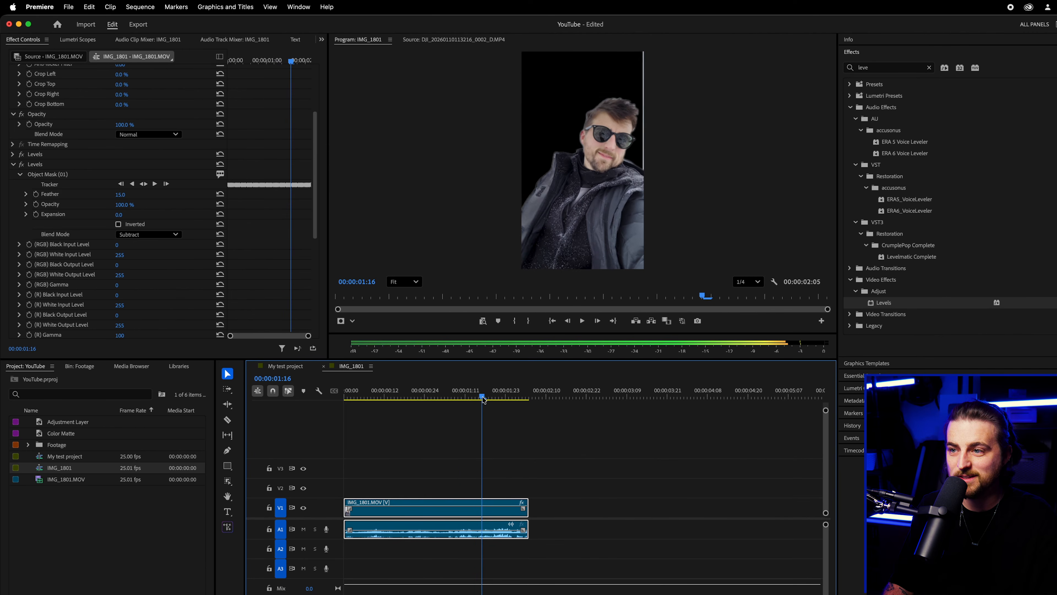
Step: Set the second Levels effect's (RGB) Gamma to 75 and check it at 00:00:01:07
{"action": "mouse_move", "coordinate": [121, 286]}
{"action": "left_mouse_down"}
{"action": "mouse_move", "coordinate": [153, 286]}
{"action": "mouse_move", "coordinate": [135, 286]}
{"action": "left_mouse_up"}
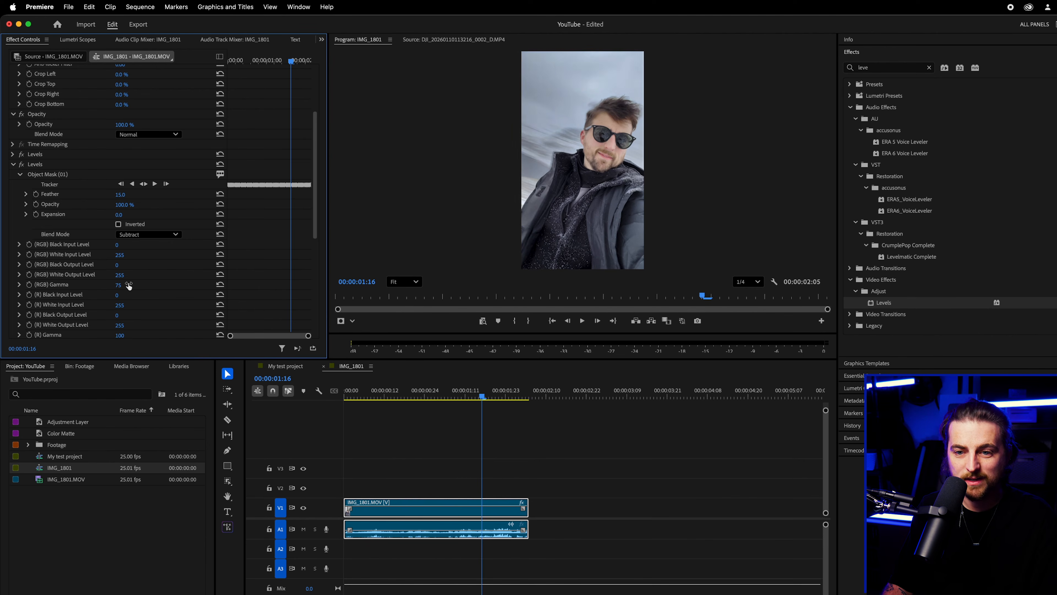
{"action": "left_click_drag", "start_coordinate": [488, 396], "coordinate": [452, 394]}
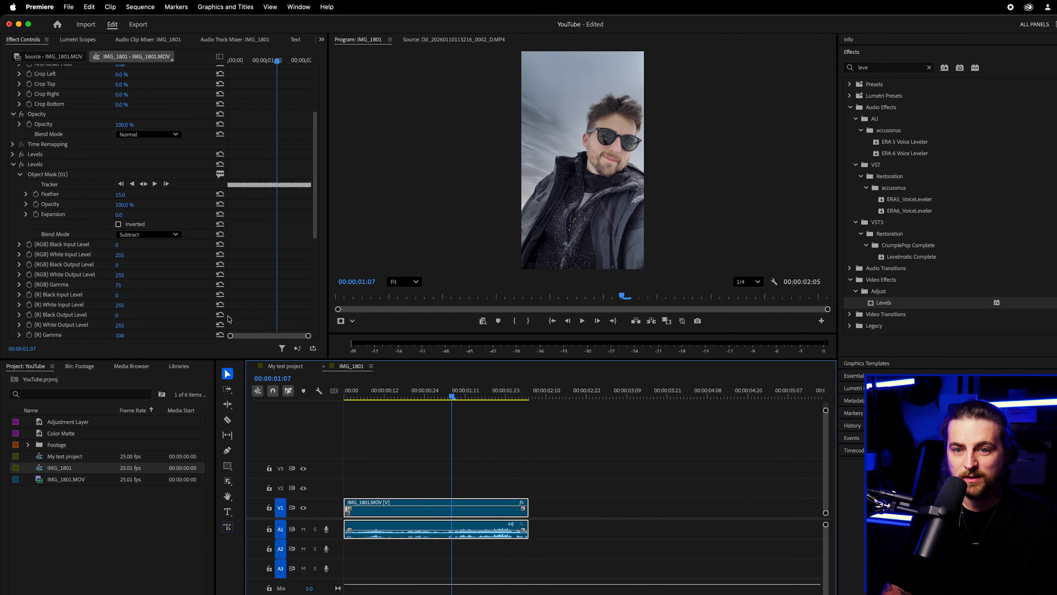
Step: Compare the picture with the second Levels effect switched off and on, and play the clip full screen from its start
{"action": "left_click", "coordinate": [26, 165]}
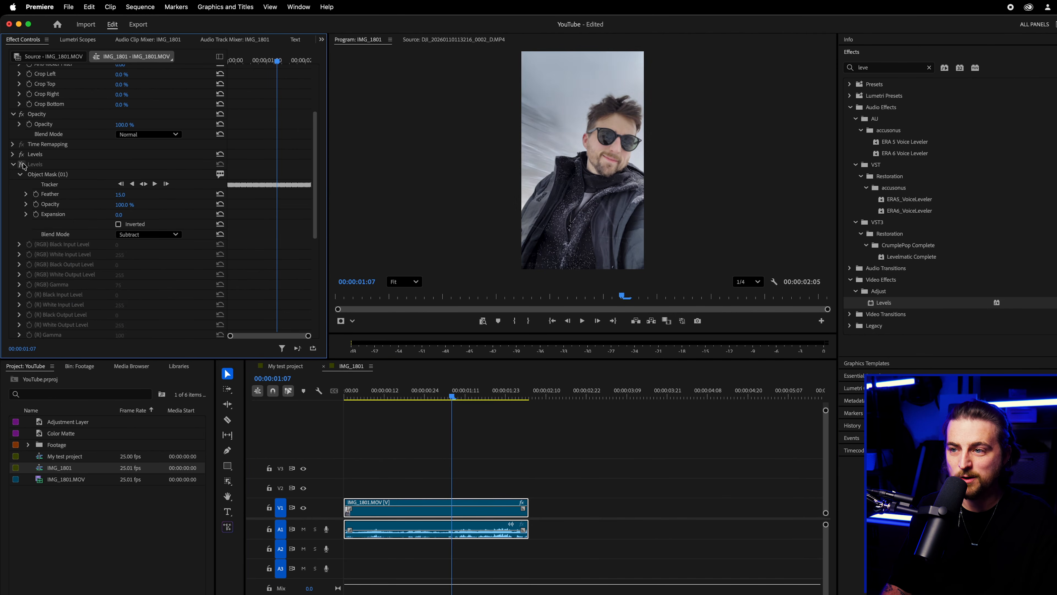
{"action": "left_click_drag", "start_coordinate": [444, 393], "coordinate": [303, 391]}
{"action": "key", "text": "space"}
{"action": "key", "text": "ctrl+grave"}
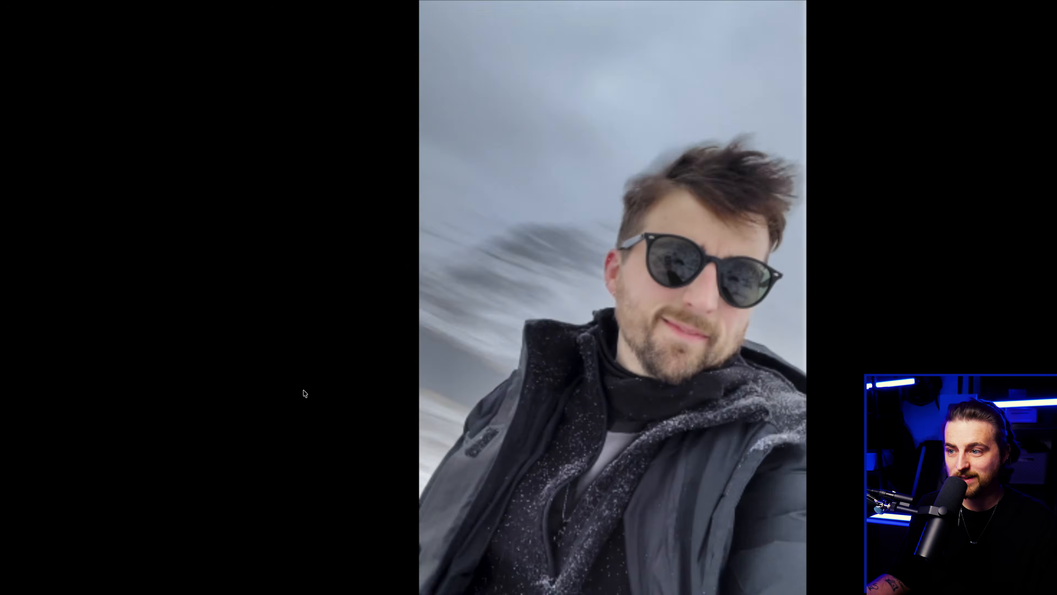
{"action": "key", "text": "ctrl+grave"}
{"action": "key", "text": "ctrl+grave"}
{"action": "key", "text": "space"}
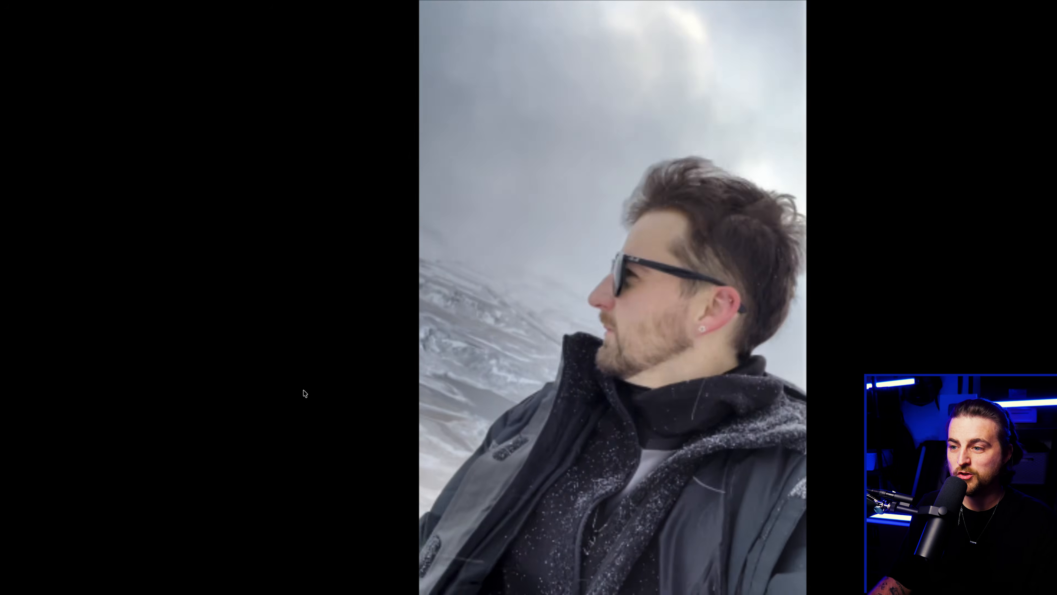
{"action": "key", "text": "ctrl+grave"}
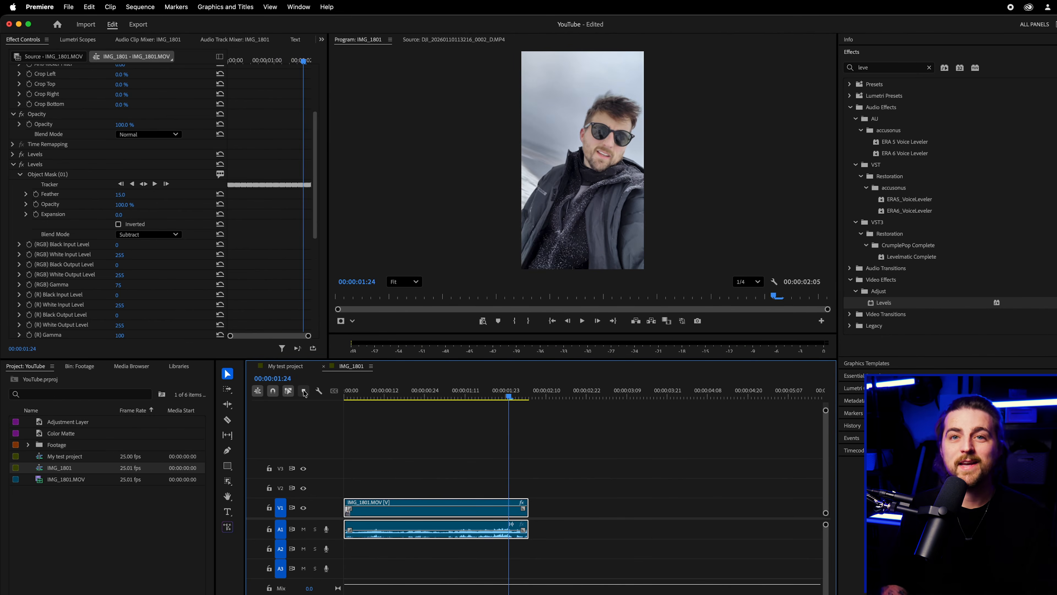